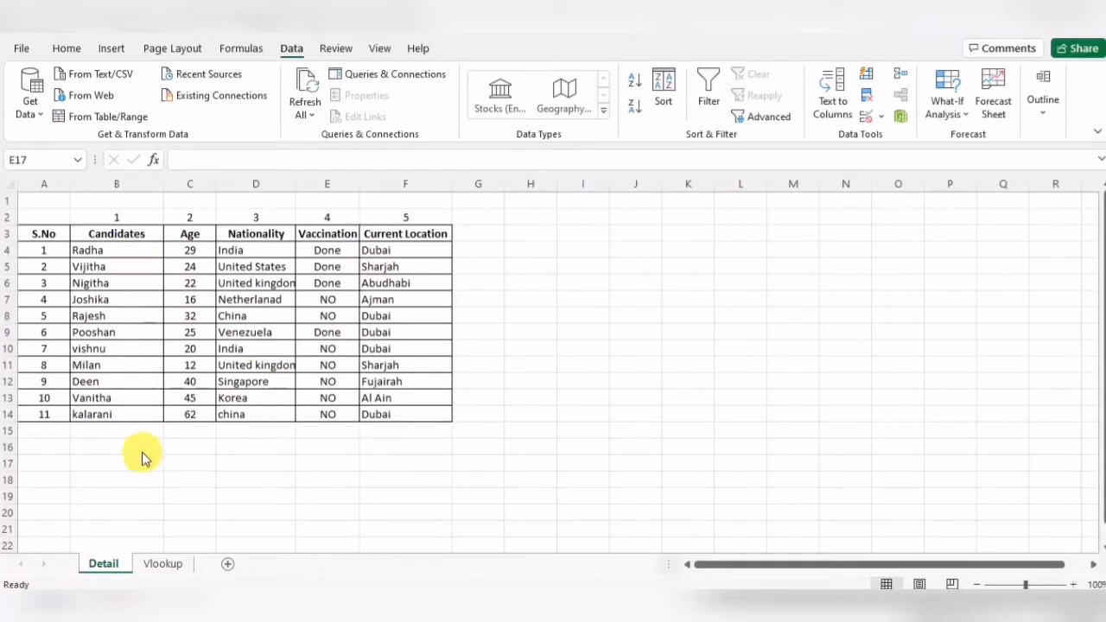
- Compare the candidate table on the Vlookup sheet with the one on the Detail sheet
click(165, 563)
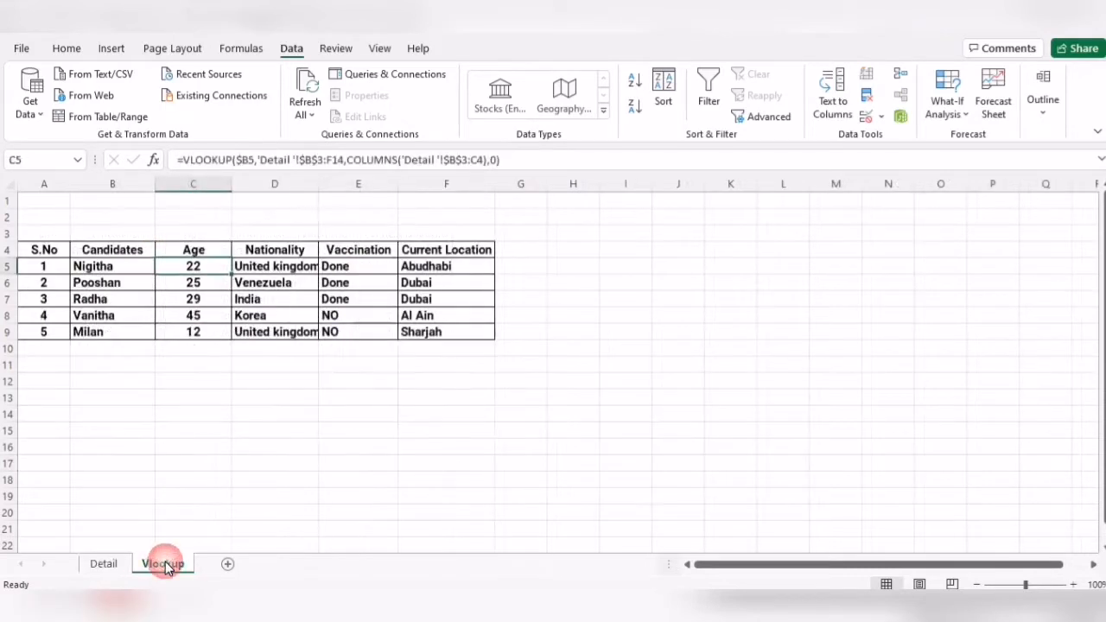
click(126, 270)
drag(126, 295, 121, 332)
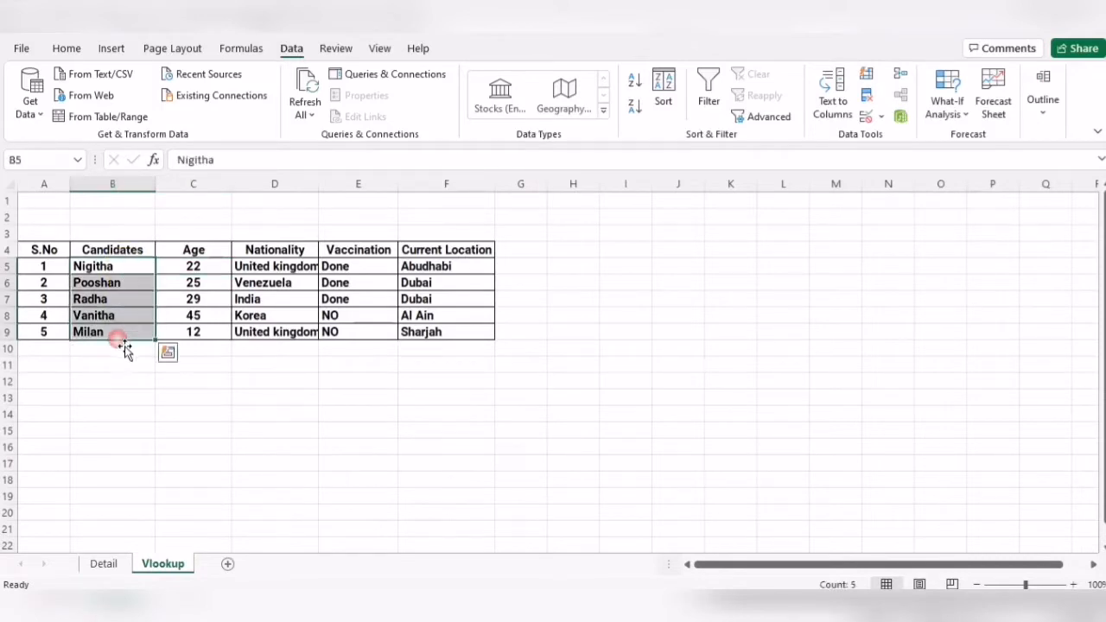
click(105, 563)
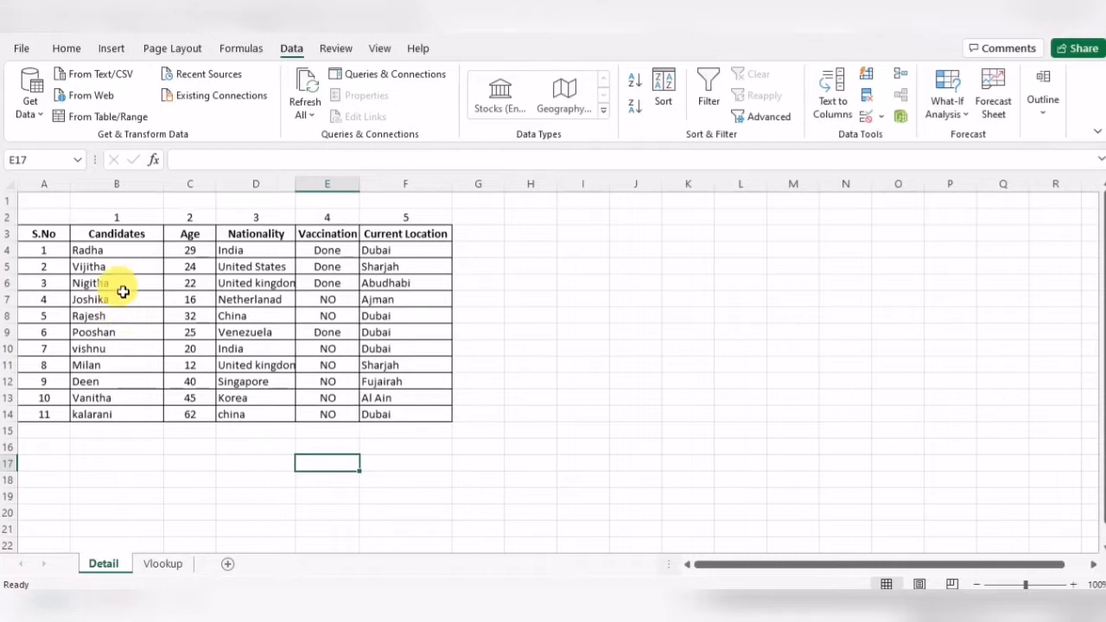
- Select the candidate names on the Detail sheet and compare them with the names listed on the Vlookup sheet
drag(118, 252, 121, 415)
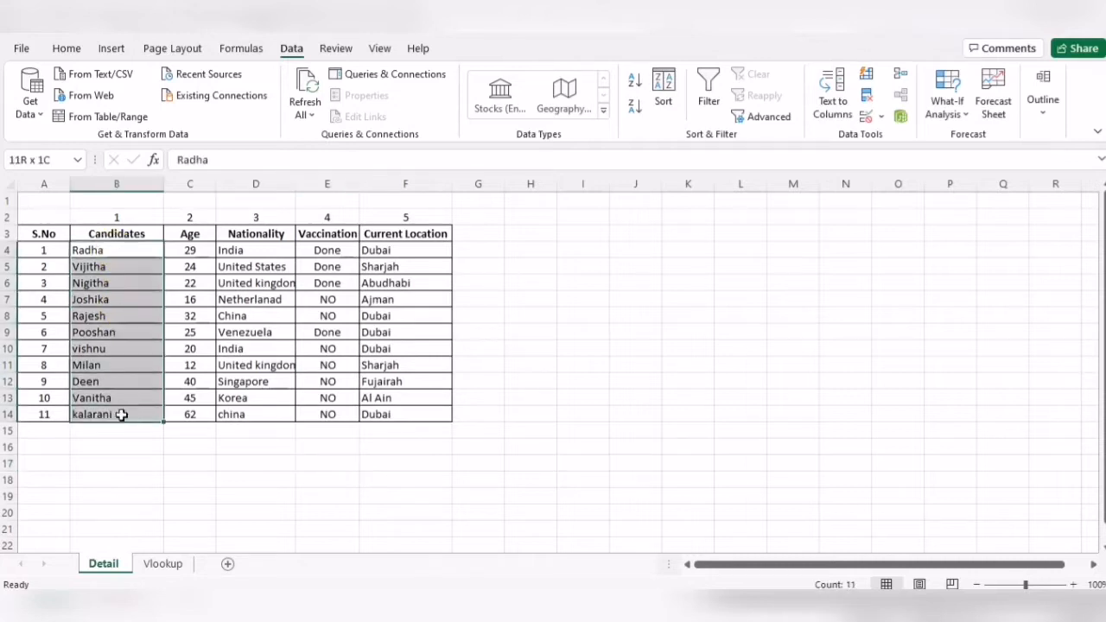
click(166, 569)
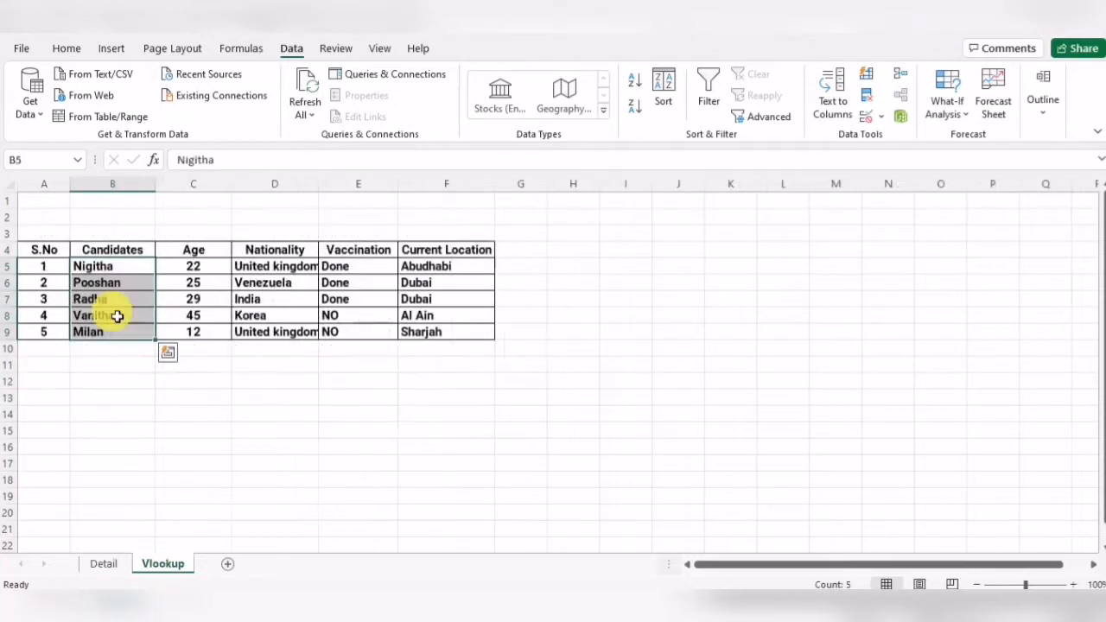
click(103, 564)
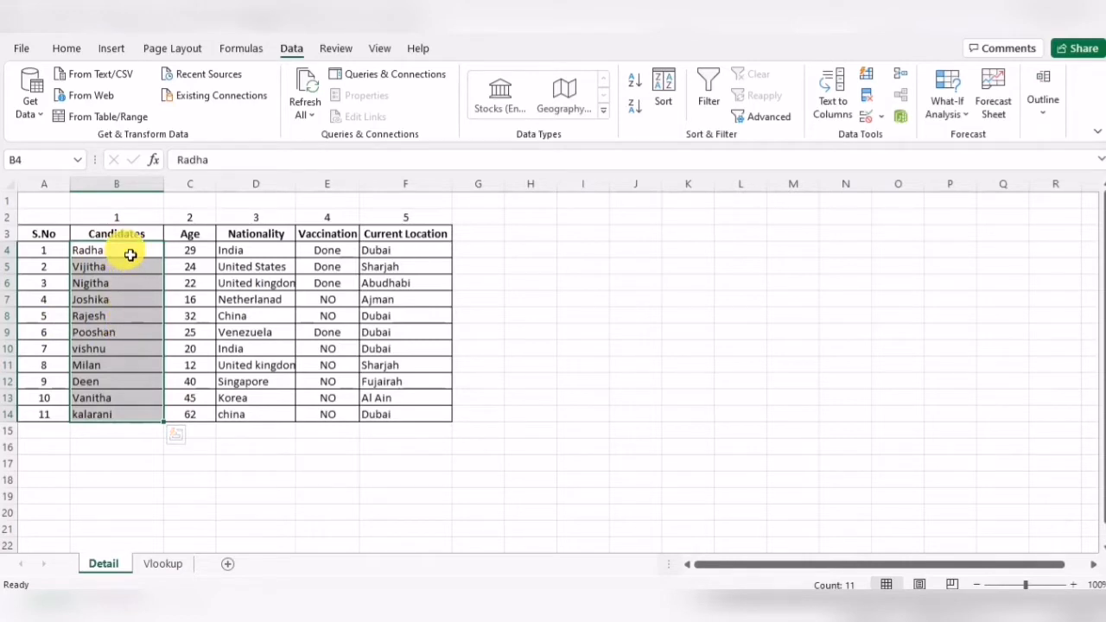
click(149, 563)
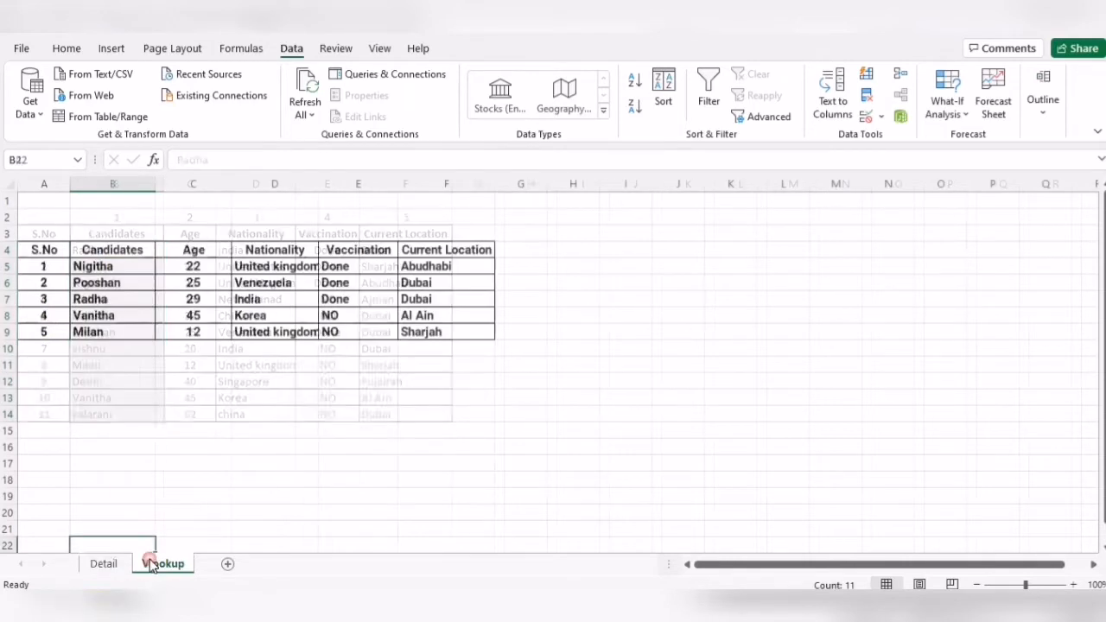
click(116, 306)
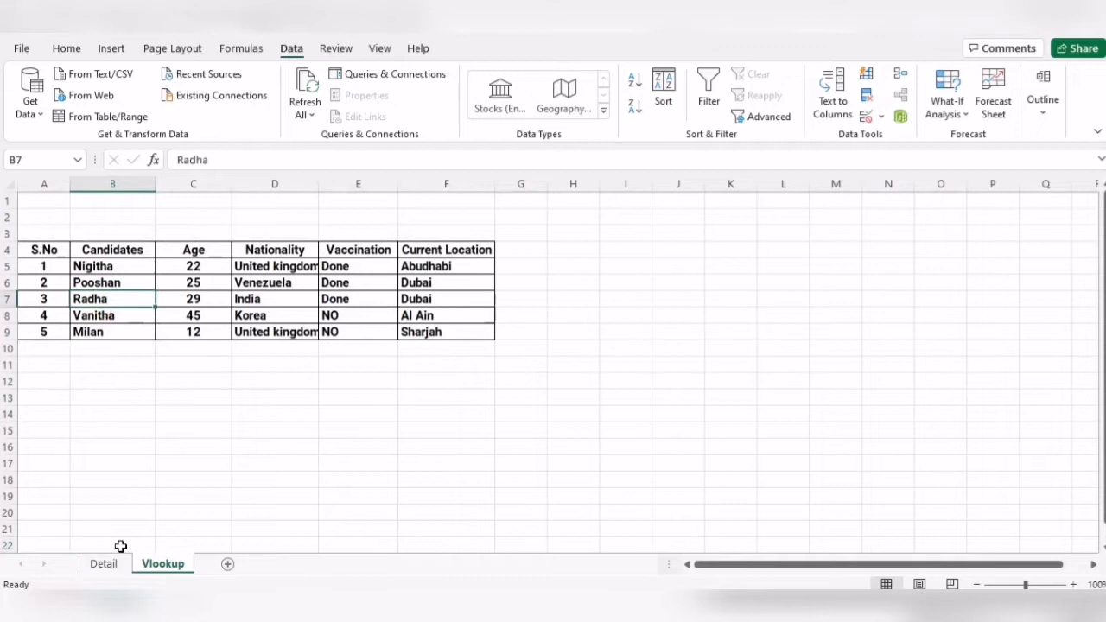
click(117, 268)
click(104, 564)
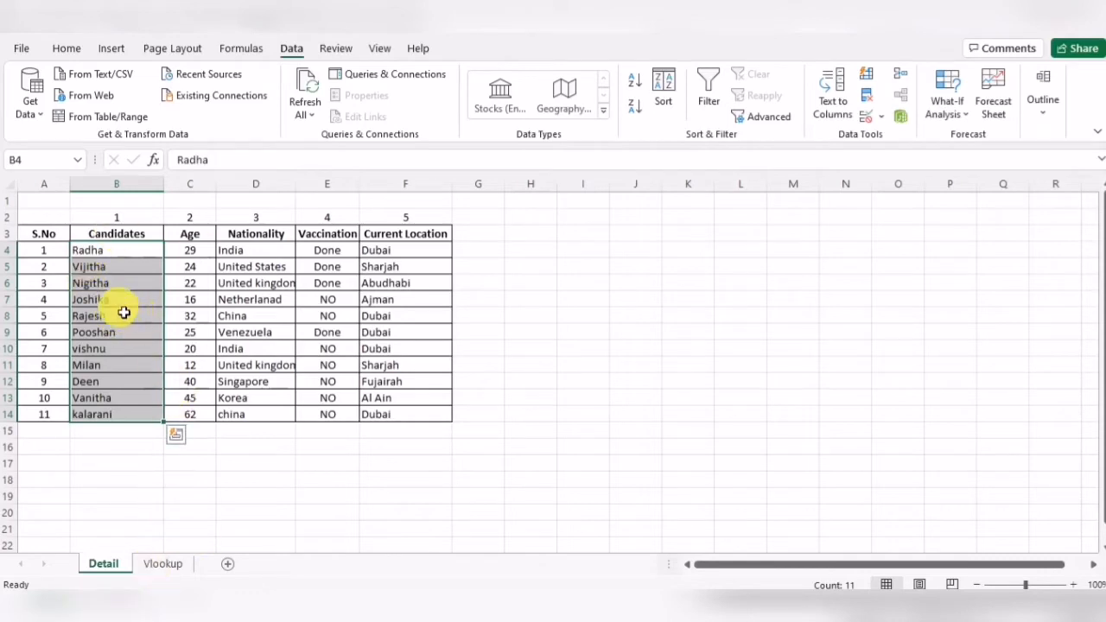
click(169, 567)
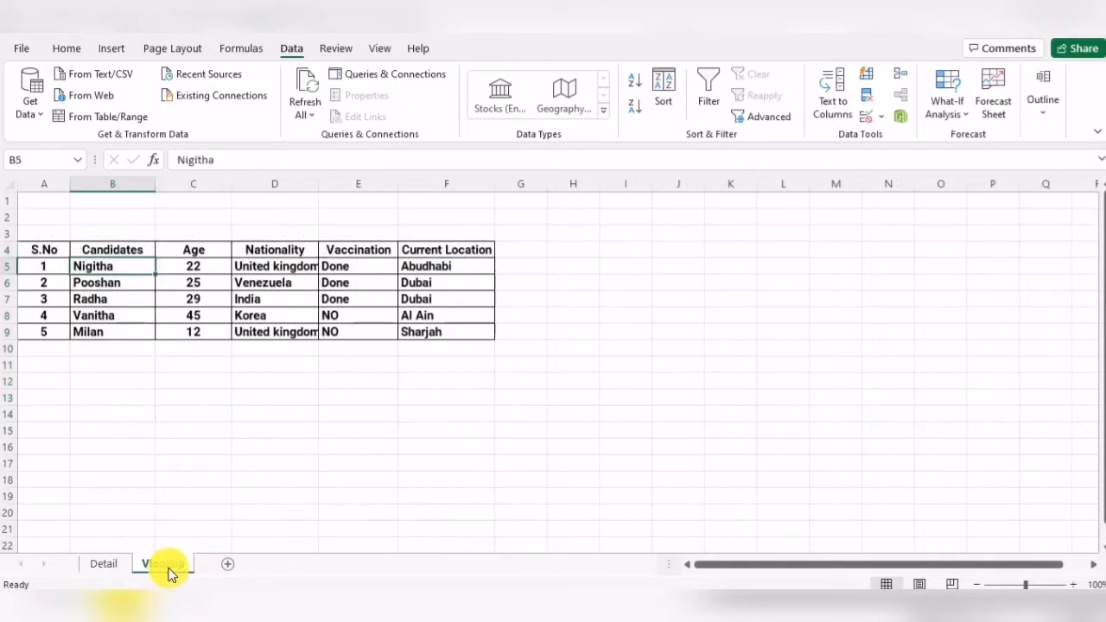
- Select the lookup columns and the result headers on the Vlookup sheet and compare them with the Detail headers
drag(39, 249, 118, 331)
drag(216, 251, 460, 253)
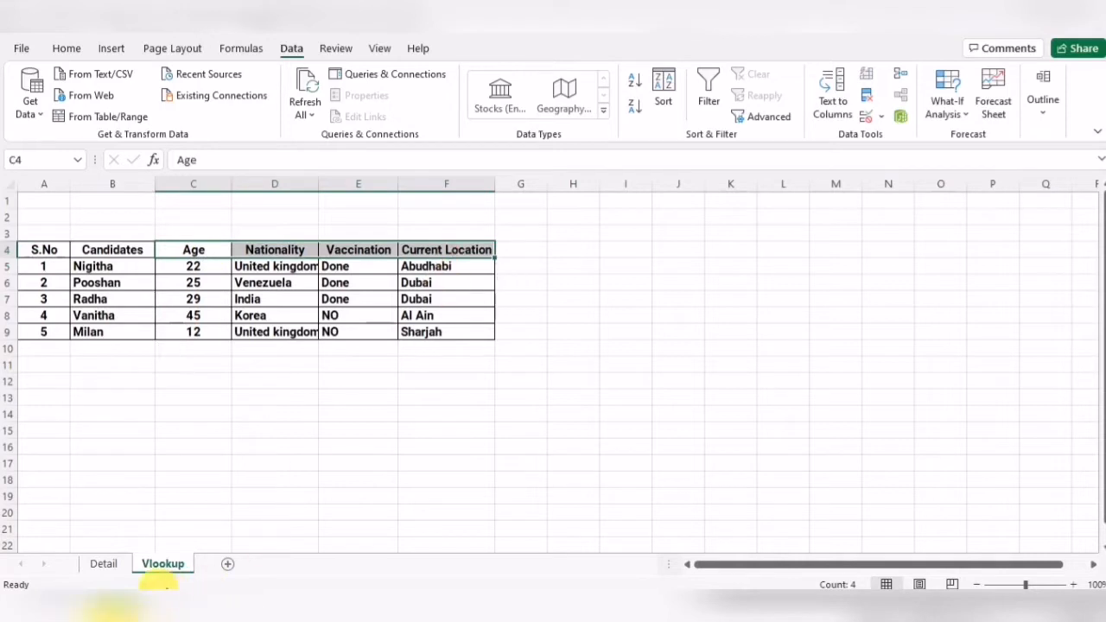
click(104, 571)
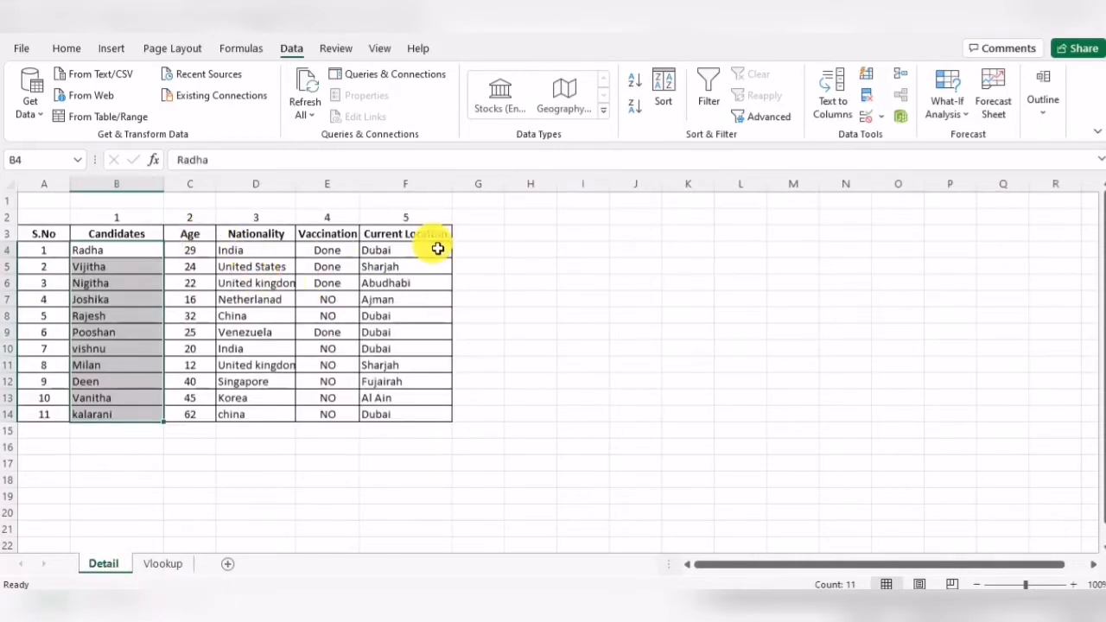
click(194, 235)
click(163, 563)
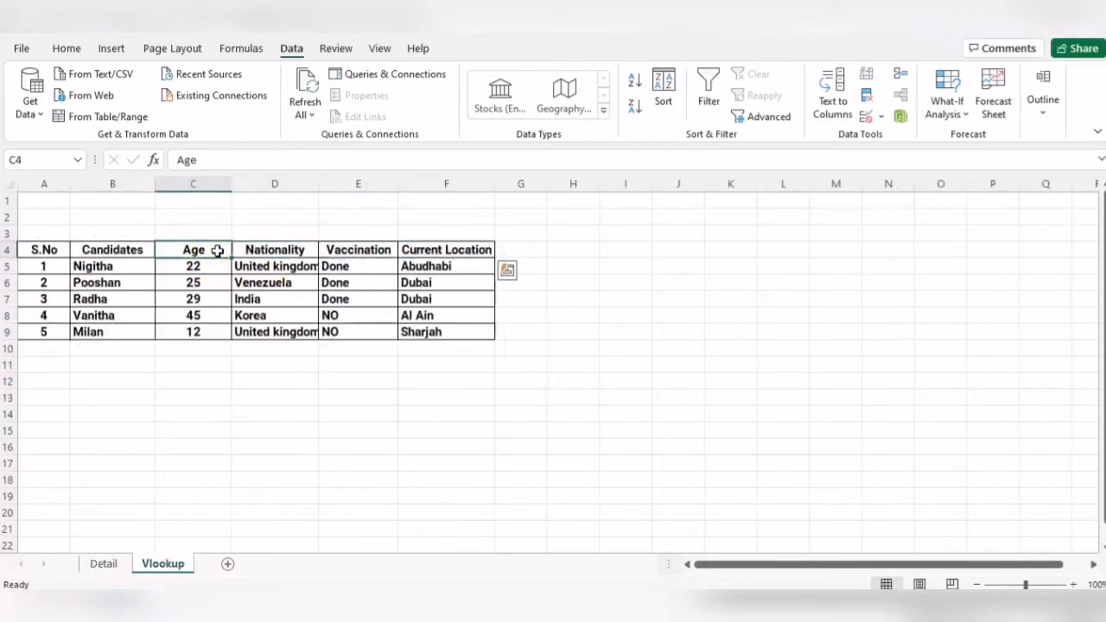
click(101, 564)
- Step through the column headers on both sheets and select the Age to Current Location headers on the Vlookup sheet
key(Right)
key(Right)
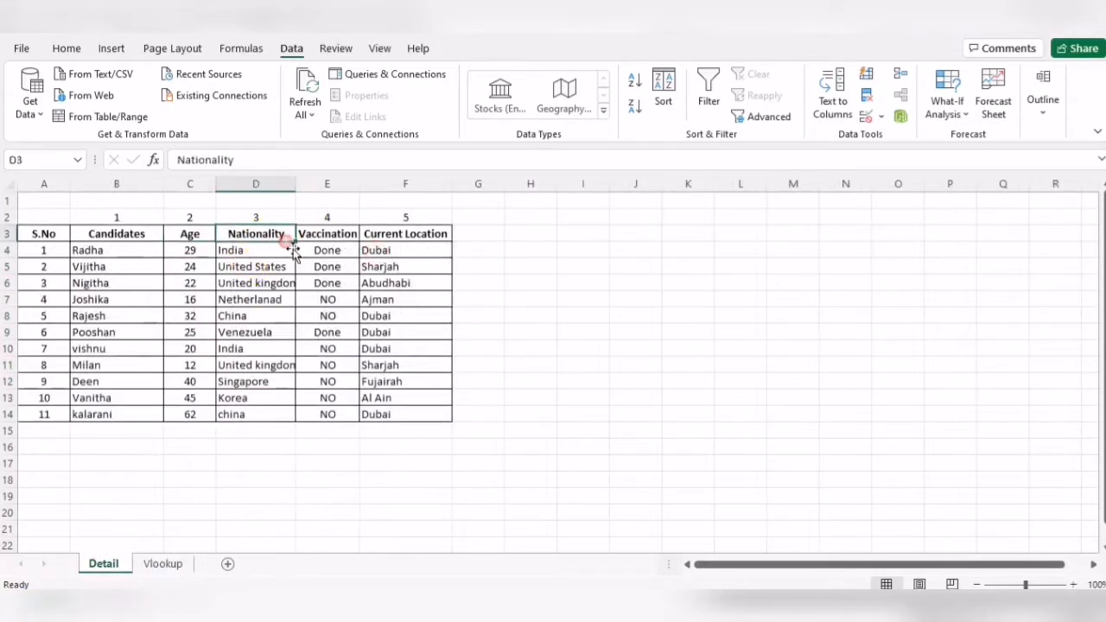
click(158, 571)
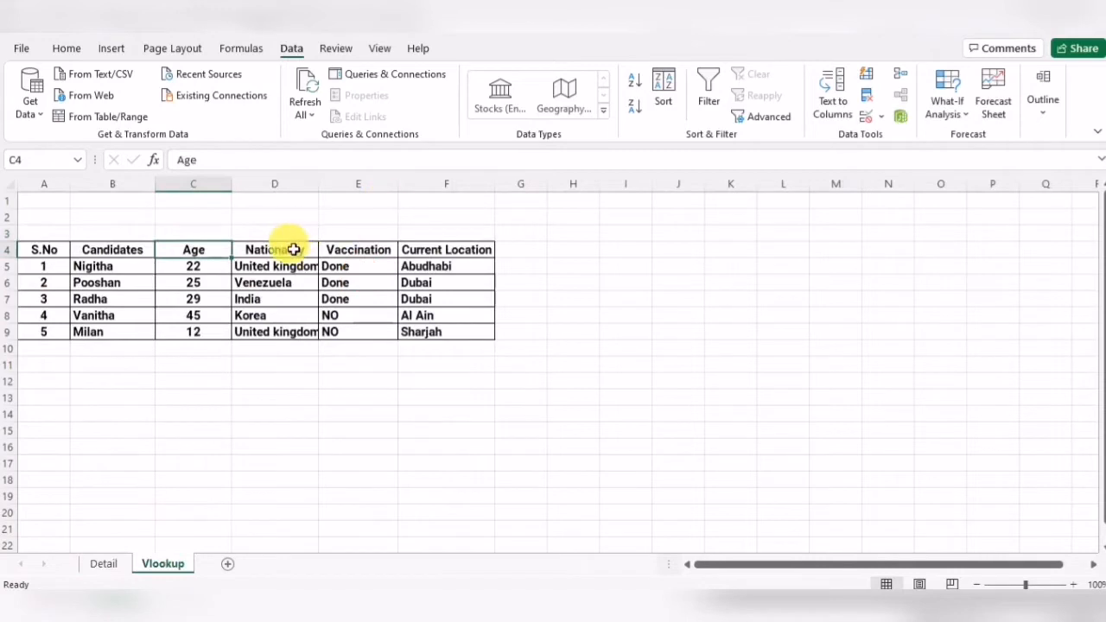
key(Right)
key(Right)
key(Right)
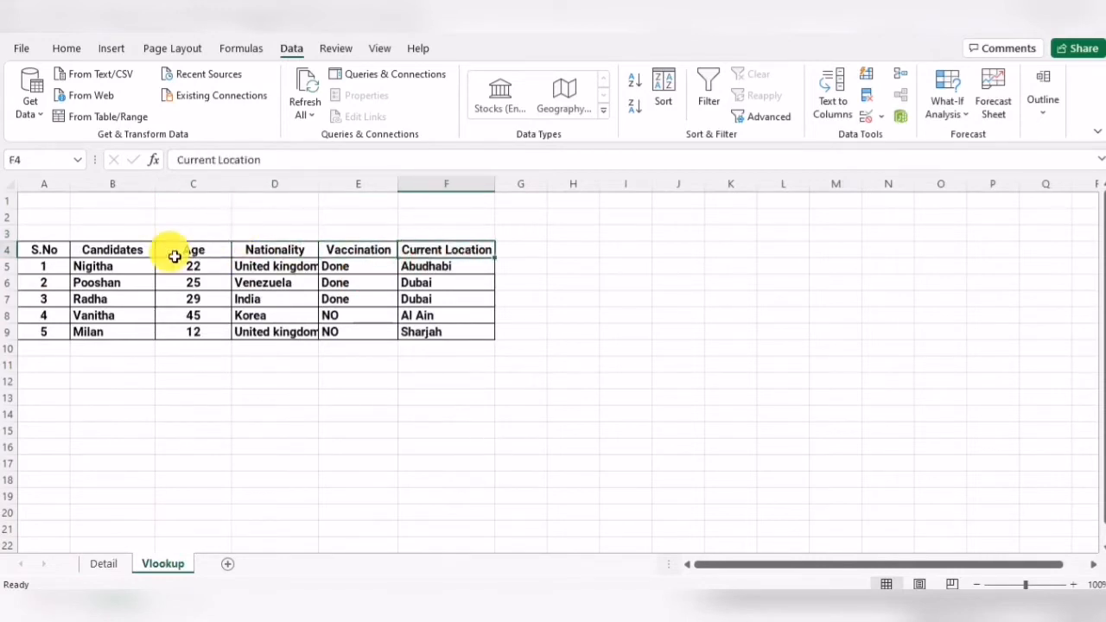
drag(173, 250, 415, 235)
click(487, 358)
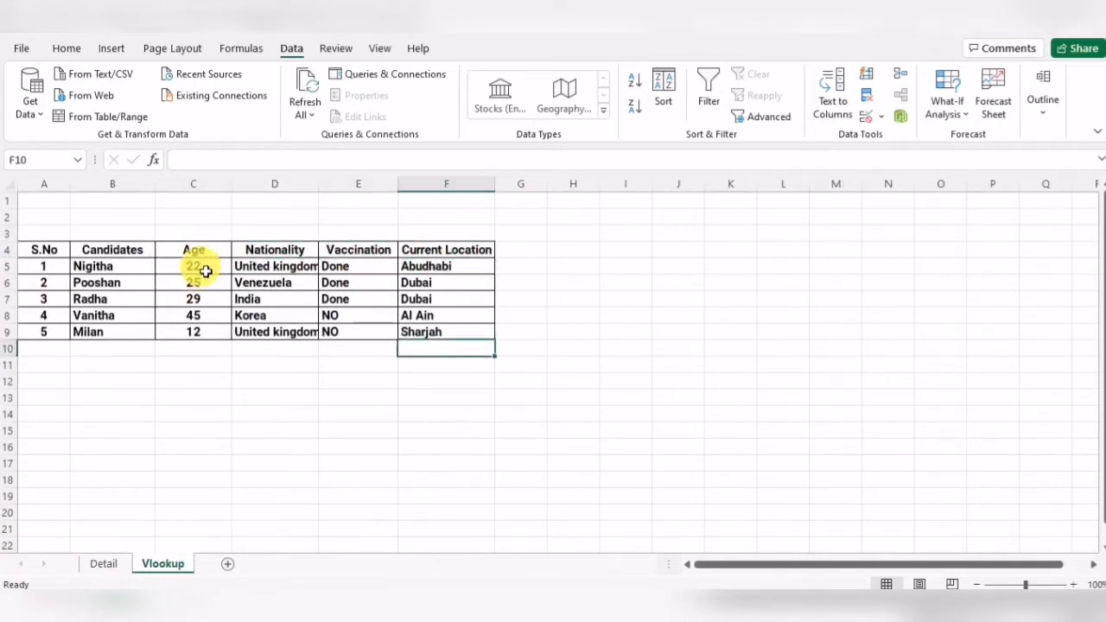
click(209, 270)
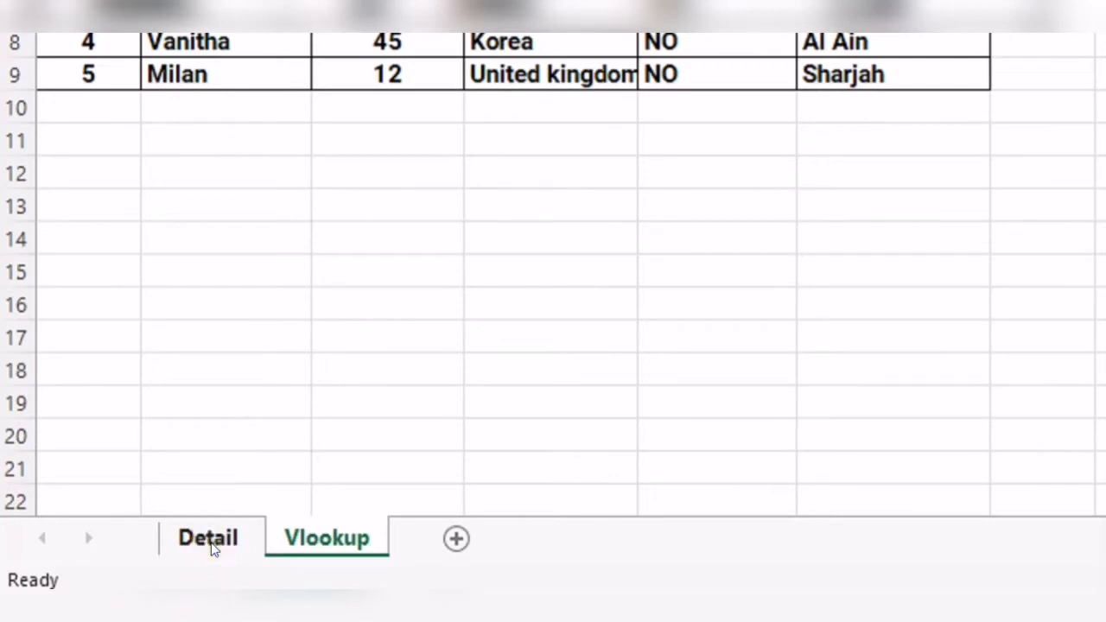
- Examine the VLOOKUP formula in C5 and the Detail table range and column numbers it refers to
click(211, 542)
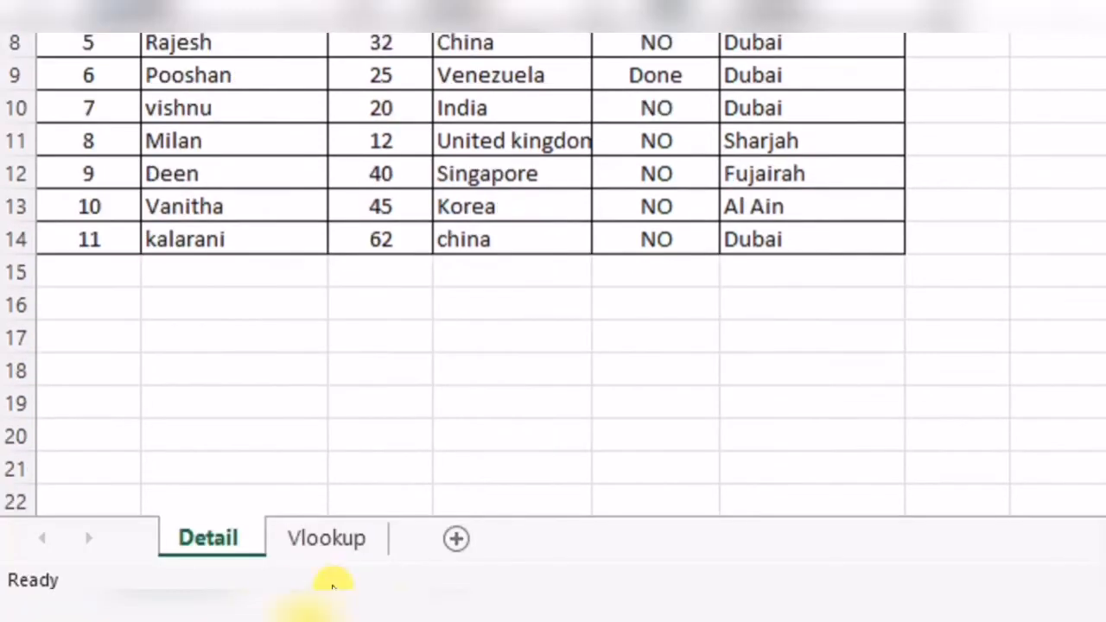
click(339, 542)
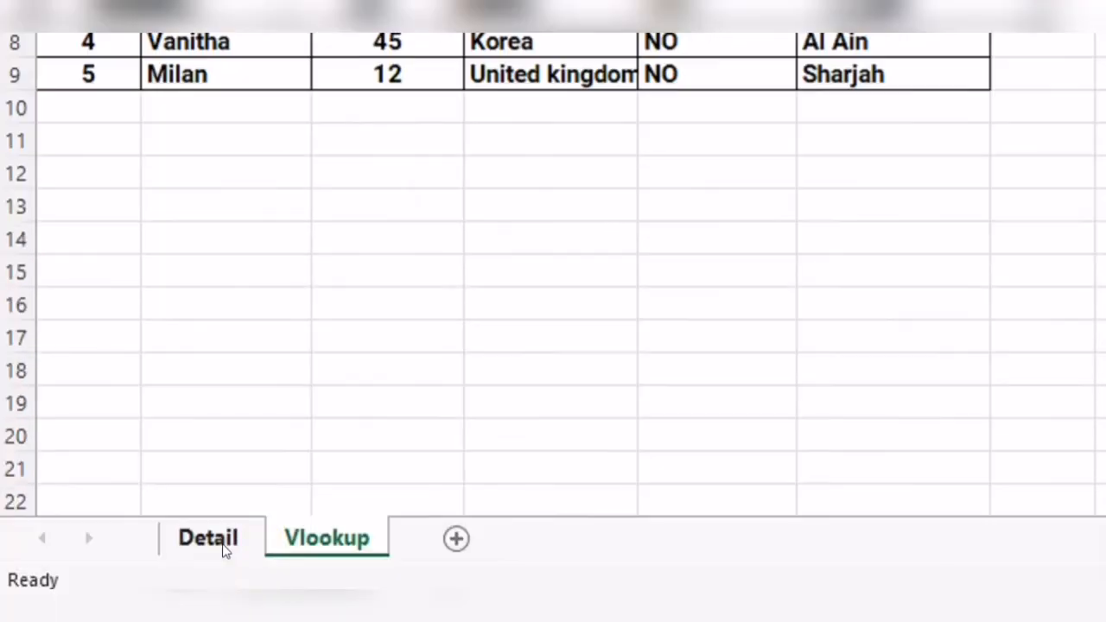
click(223, 550)
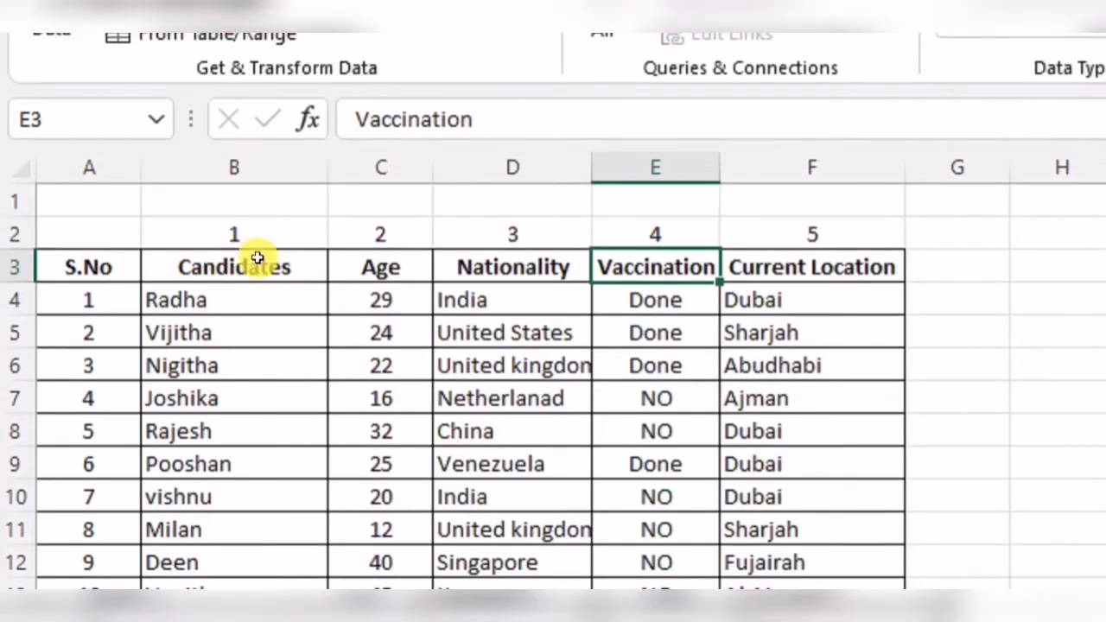
click(248, 263)
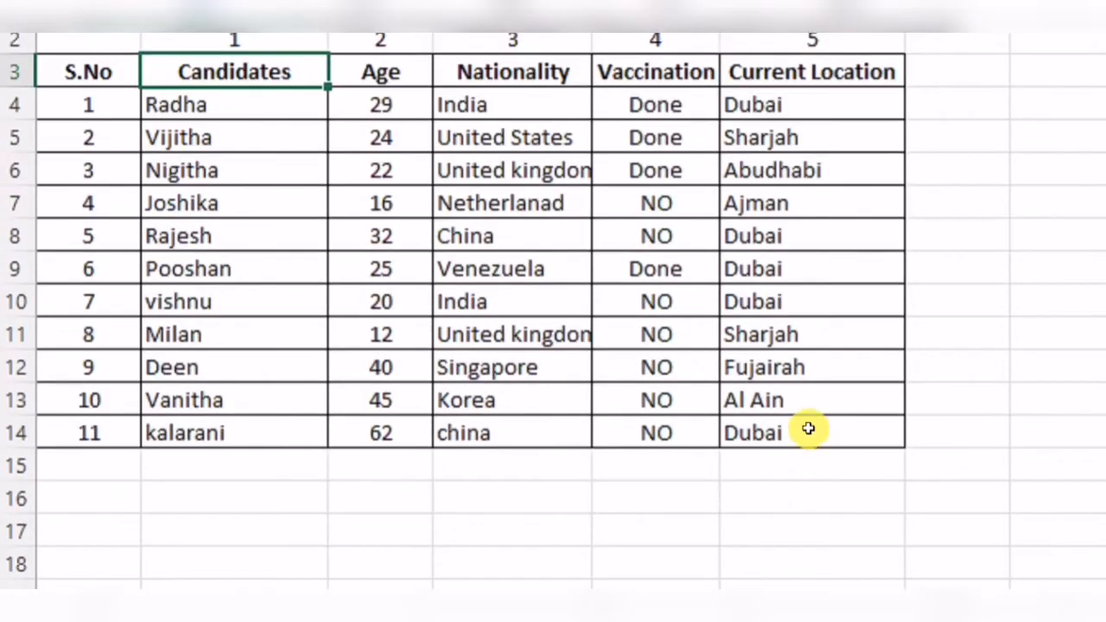
click(807, 432)
scroll(808, 428, down, 1)
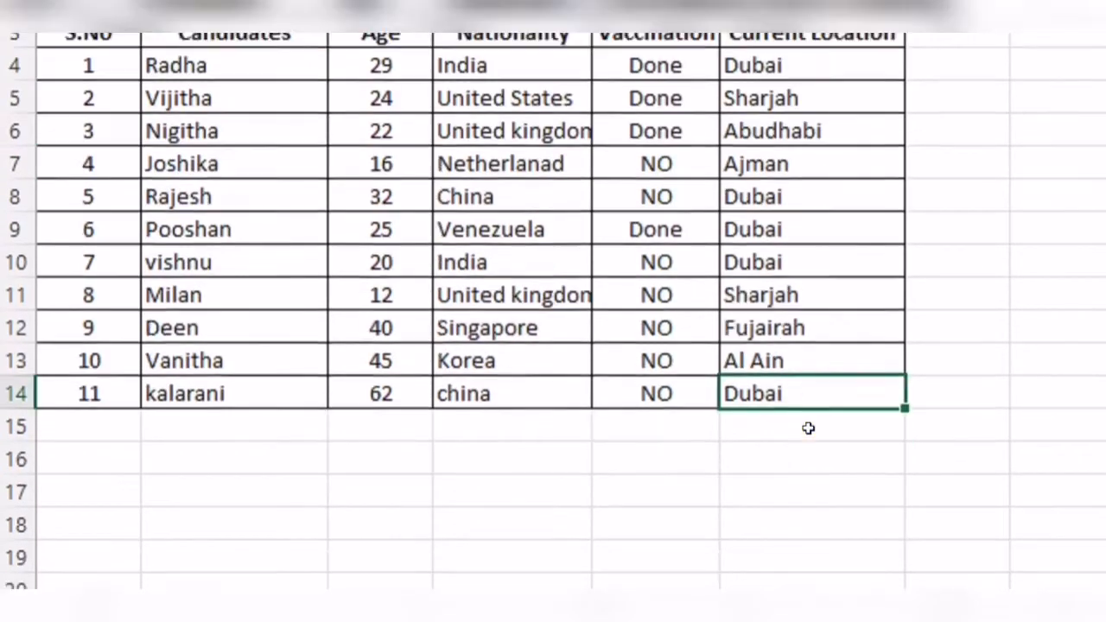
click(298, 541)
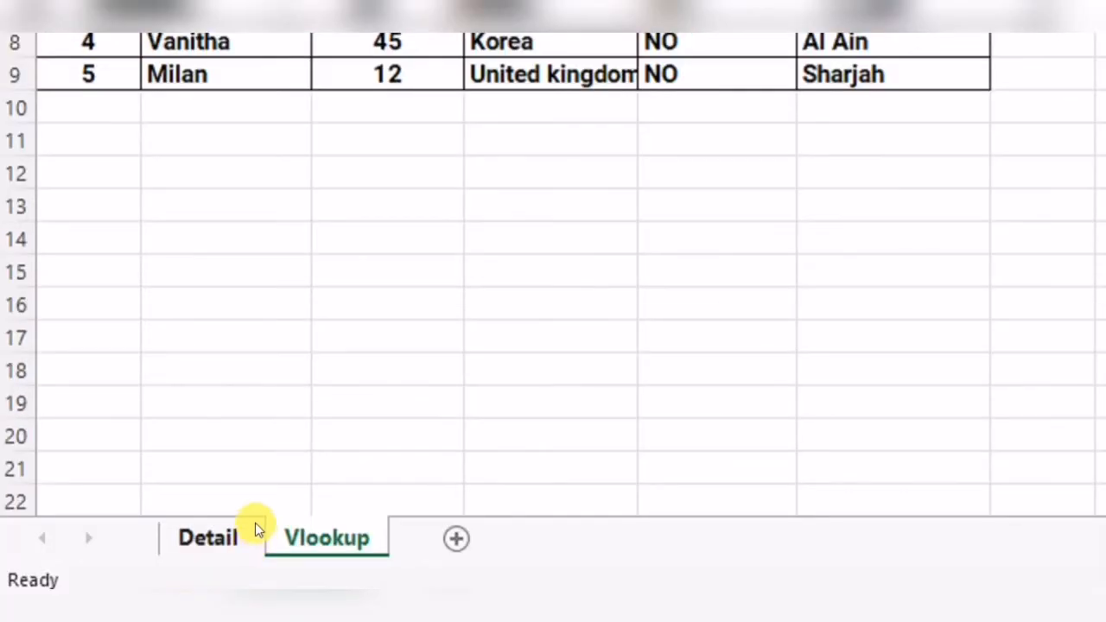
click(256, 528)
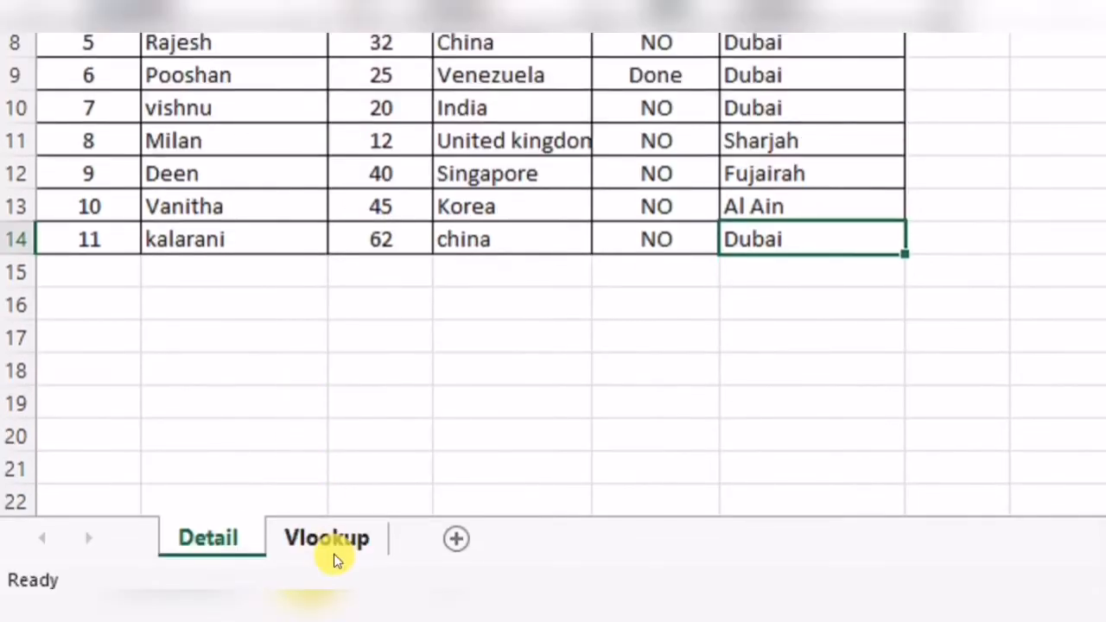
click(334, 556)
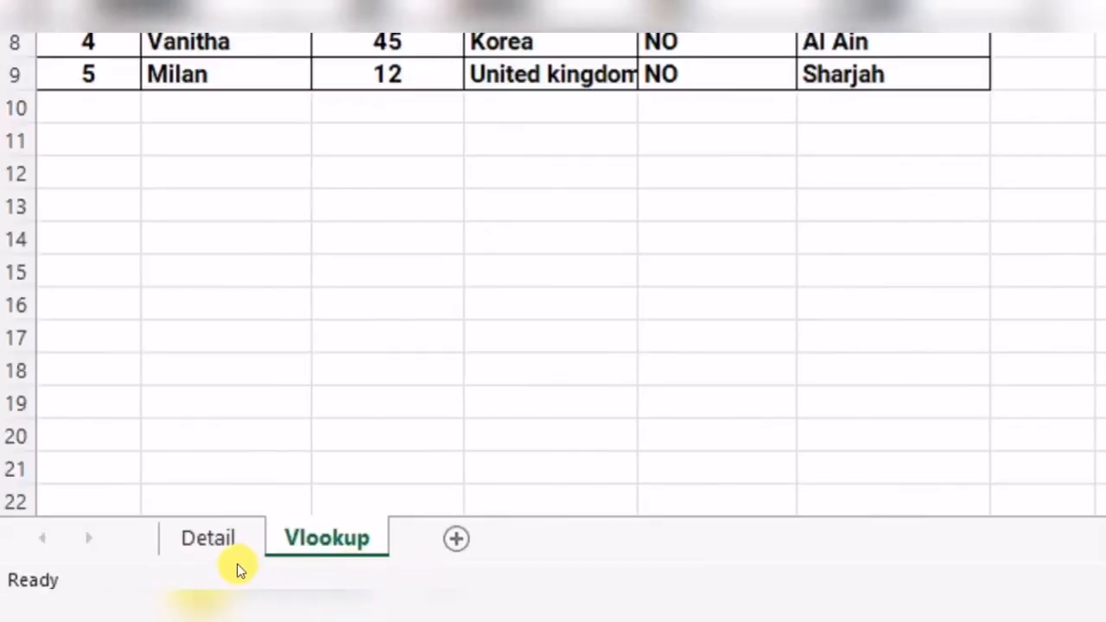
click(212, 540)
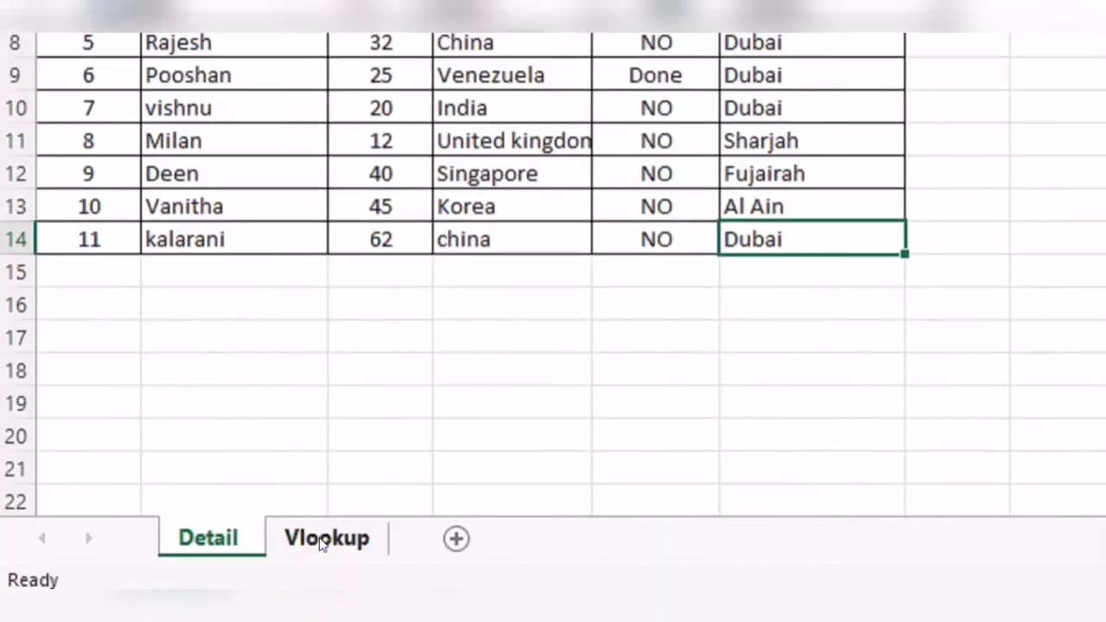
- Fill the C5 formula across to column F and down to row 9 of the Vlookup table
click(322, 540)
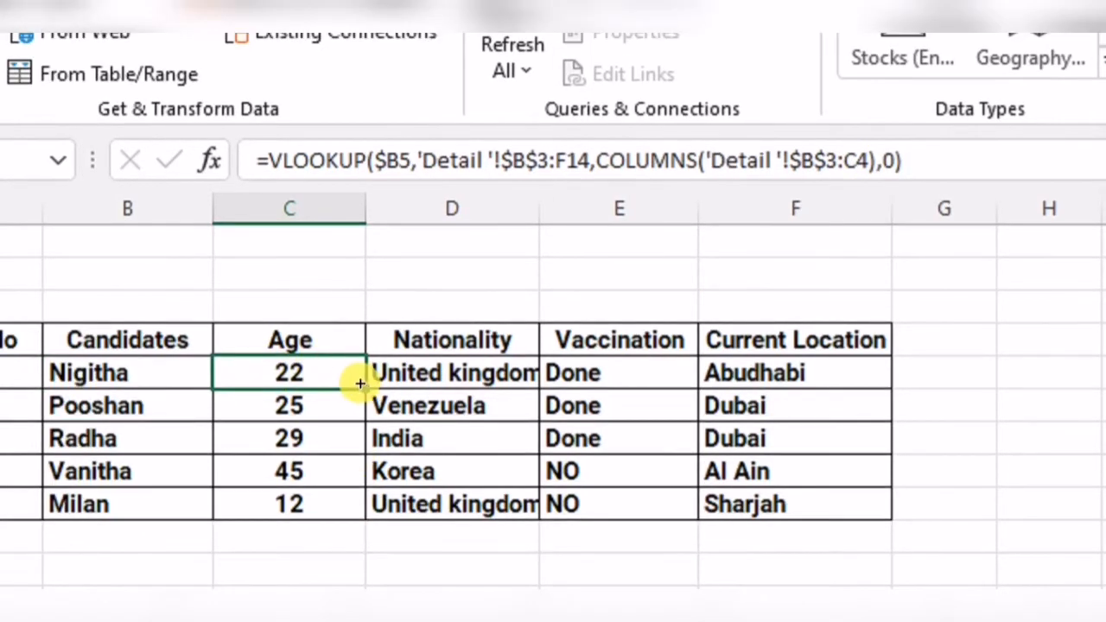
drag(360, 384, 834, 379)
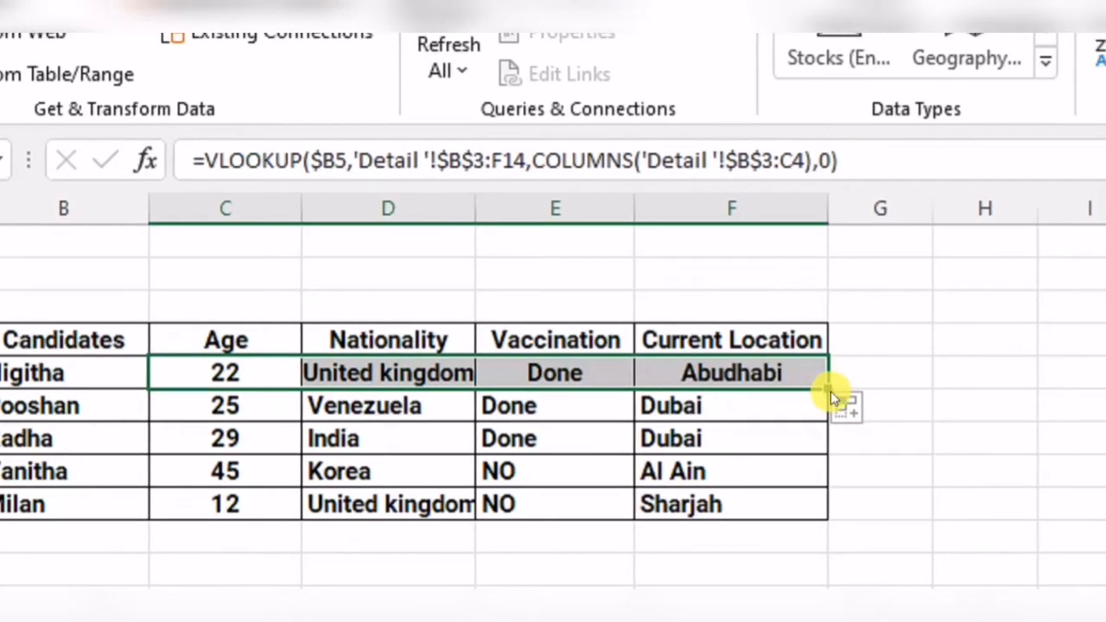
drag(818, 386, 805, 504)
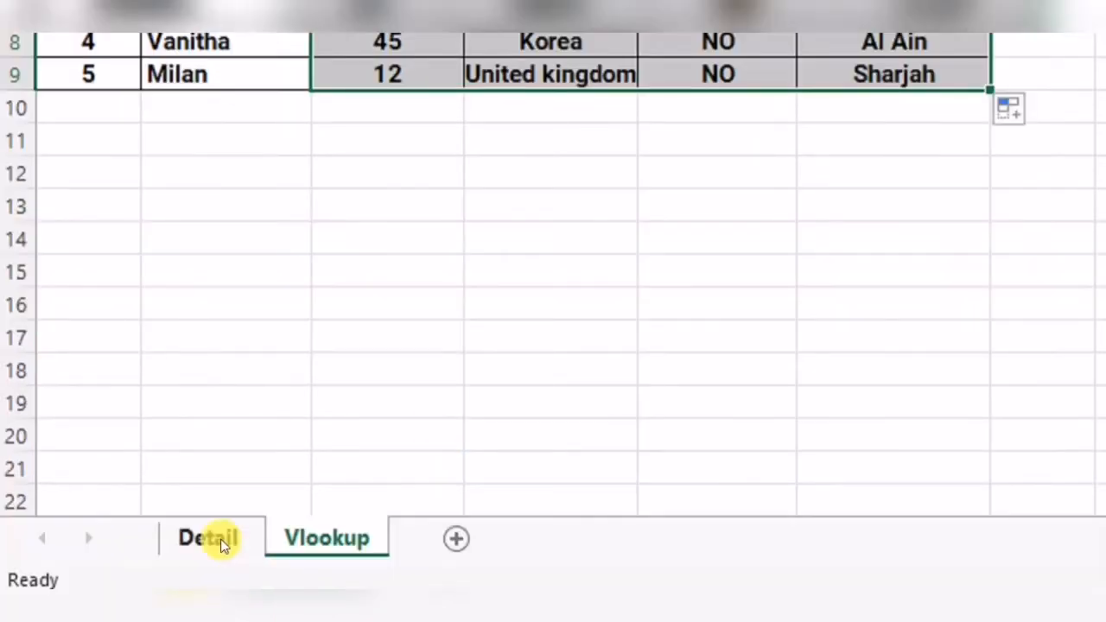
- Check the filled results against the matching rows on the Detail sheet
click(217, 539)
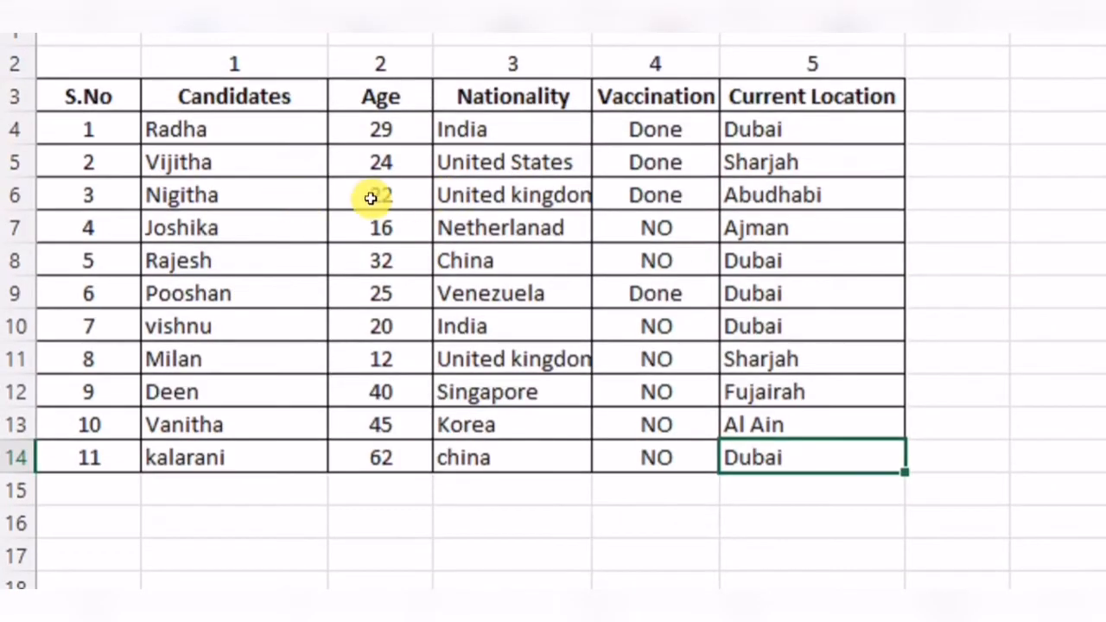
click(370, 198)
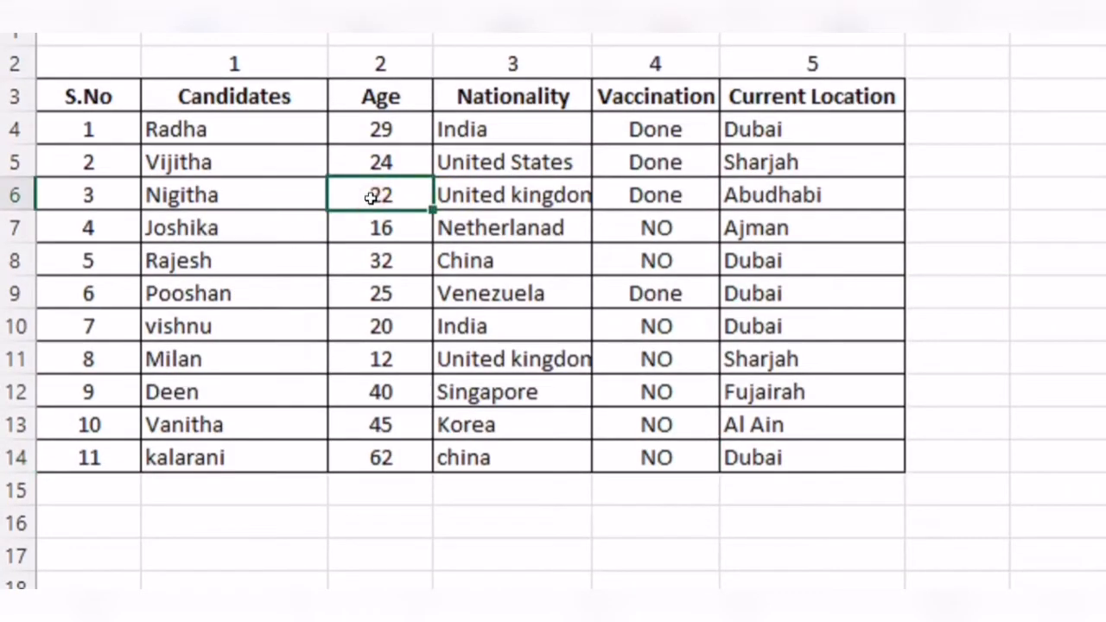
click(507, 195)
click(654, 188)
click(815, 199)
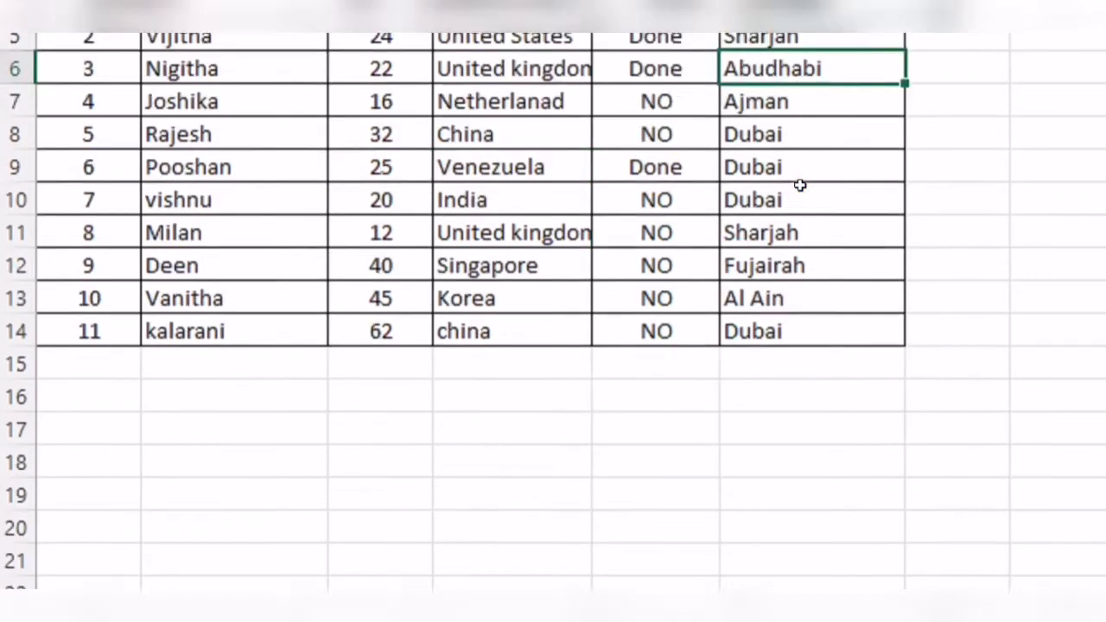
click(350, 534)
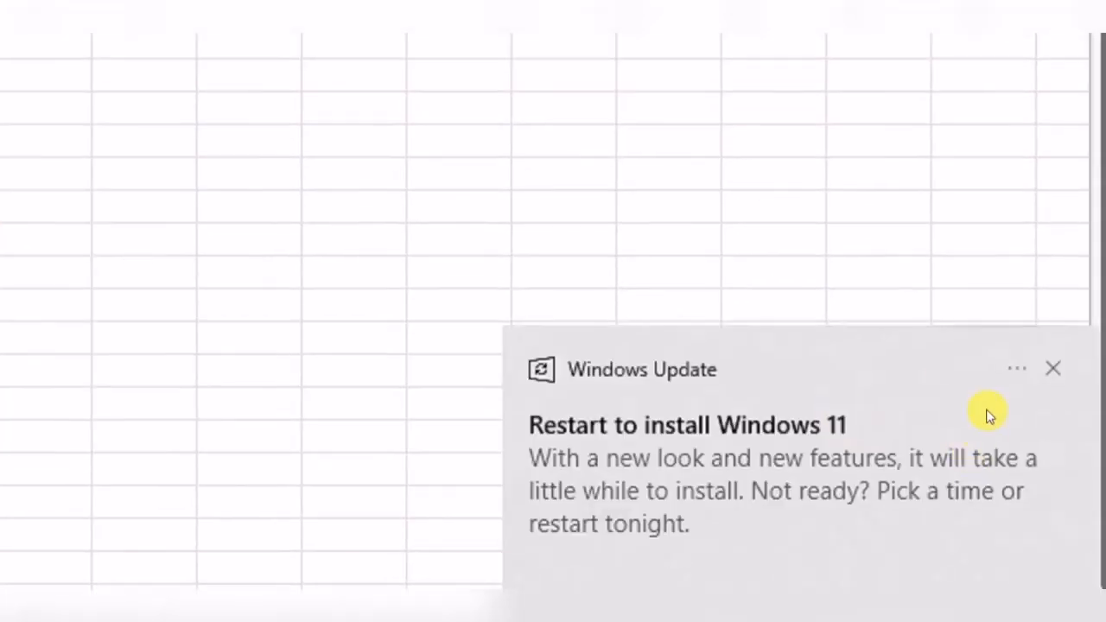
click(1052, 370)
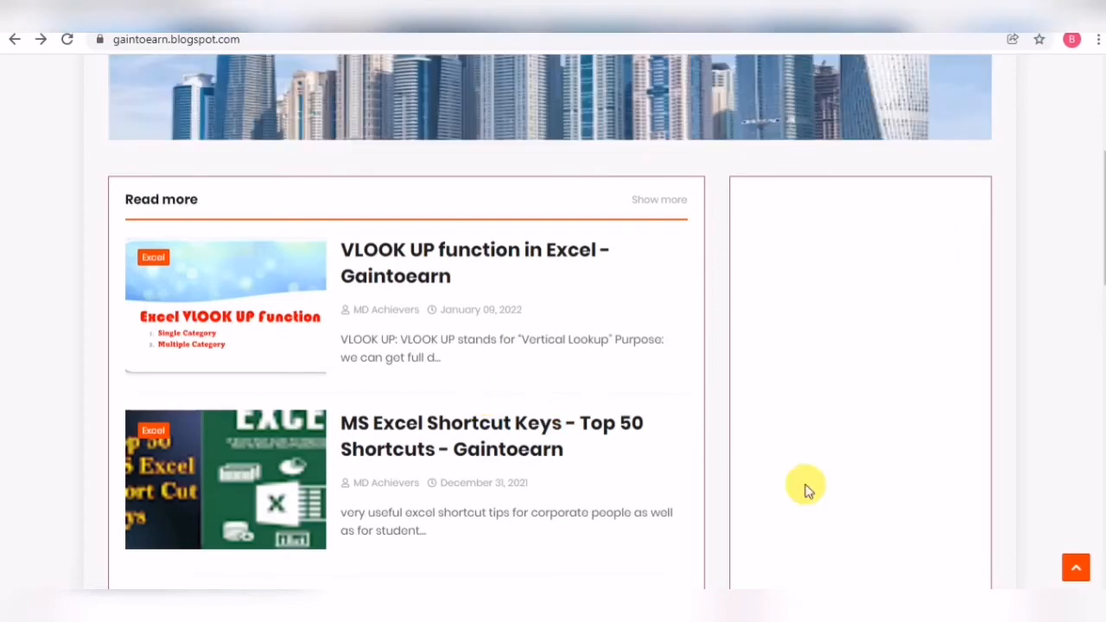
- Open the "VLOOK UP function in Excel" post from the blog's Excel category under Tech Tricks
scroll(424, 182, up, 3)
scroll(246, 133, up, 1)
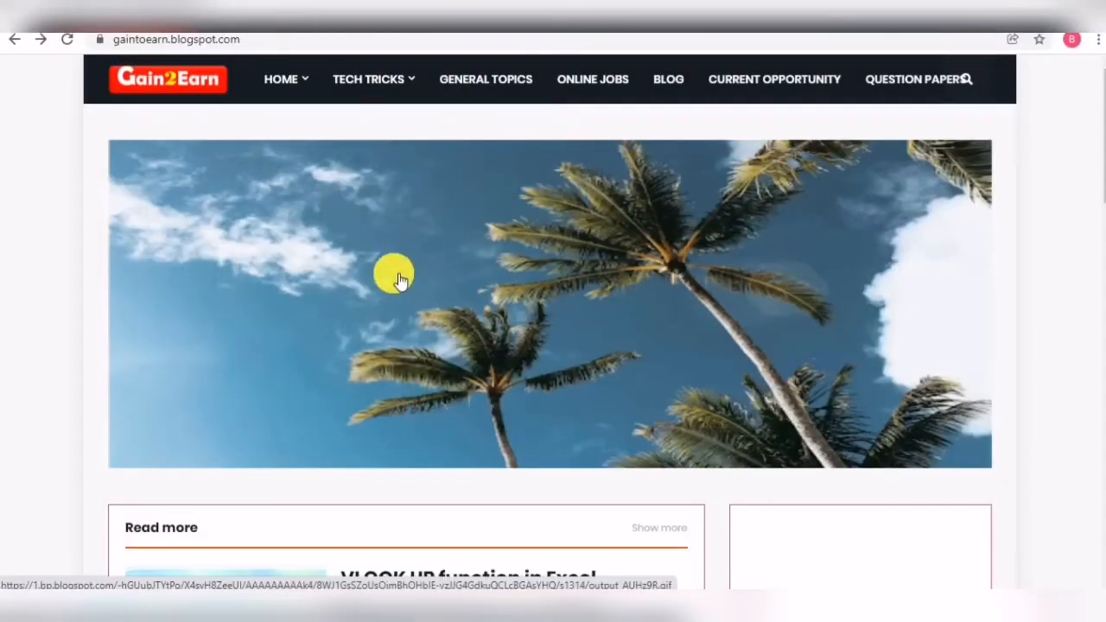
scroll(399, 281, down, 4)
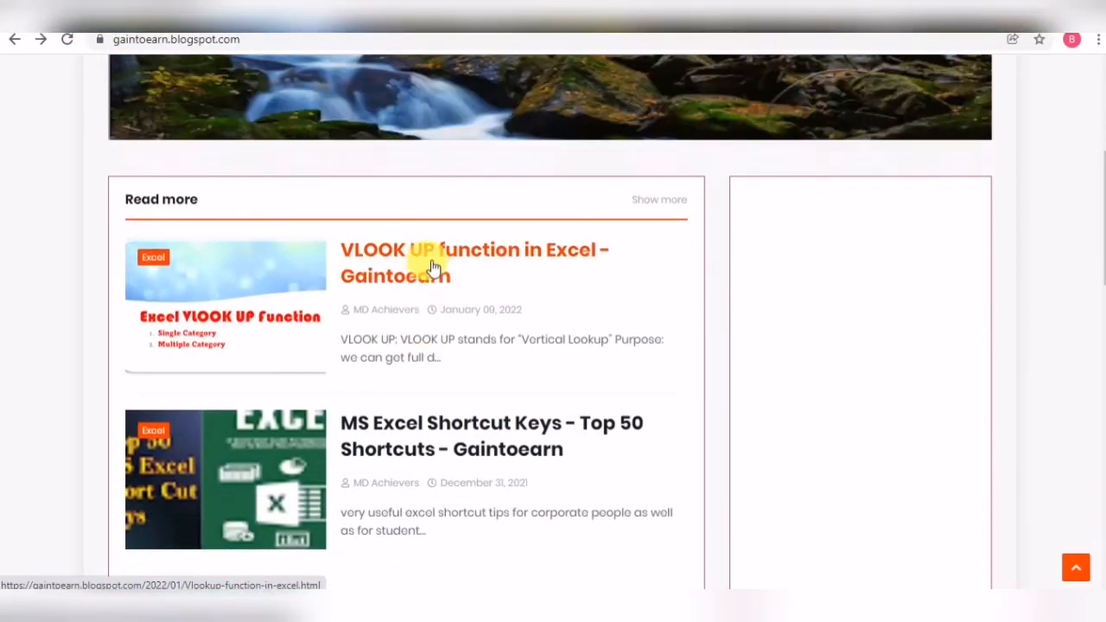
scroll(403, 275, up, 4)
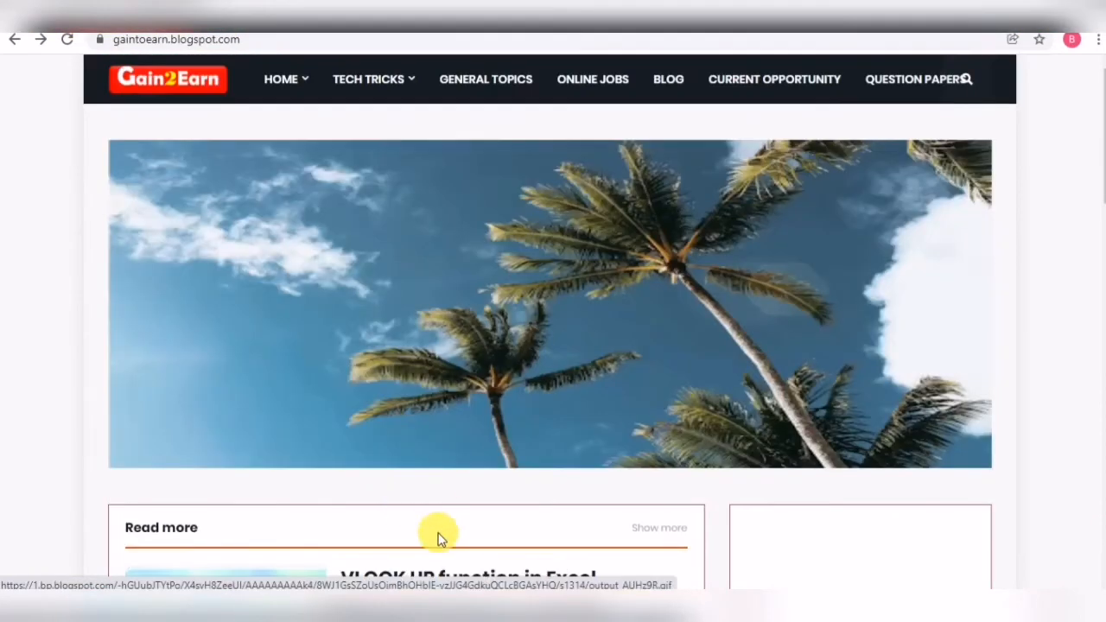
scroll(406, 510, down, 3)
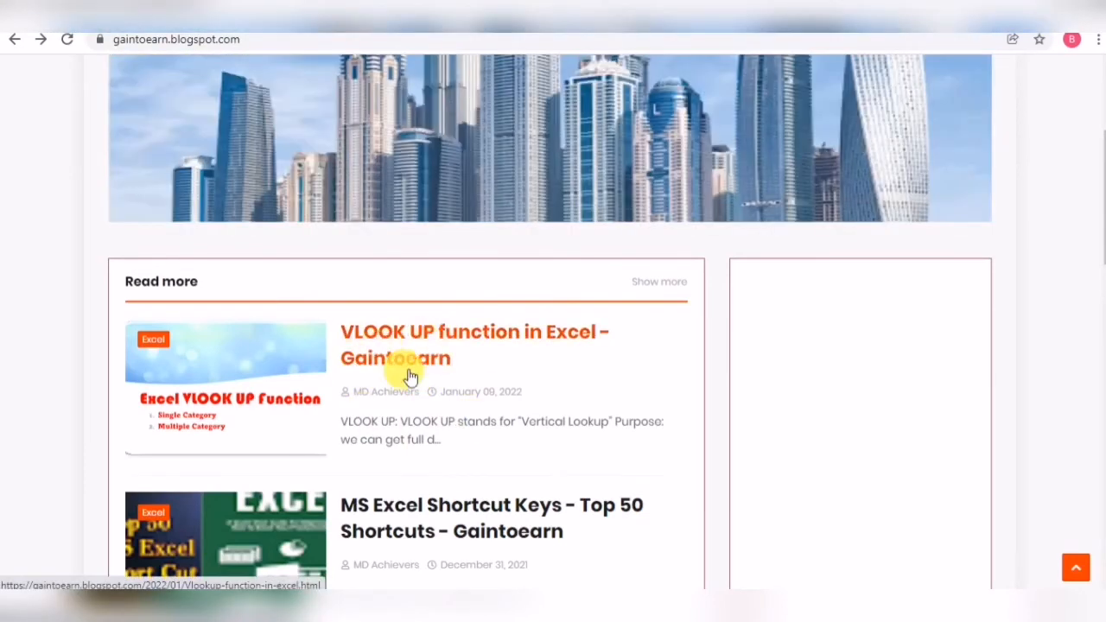
scroll(430, 415, up, 3)
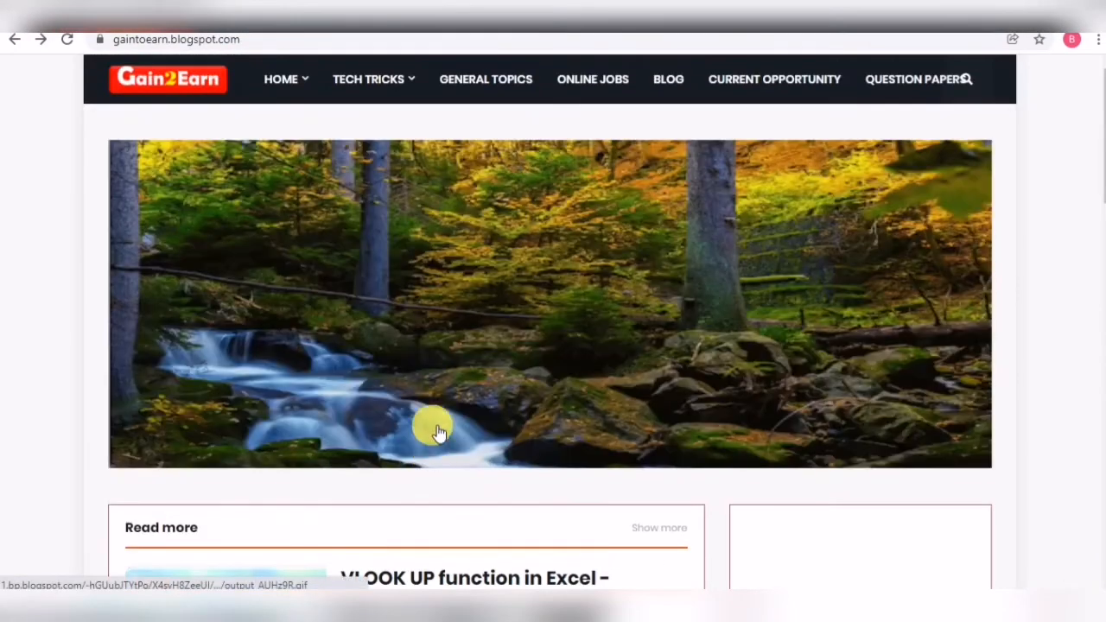
mouse_move(338, 84)
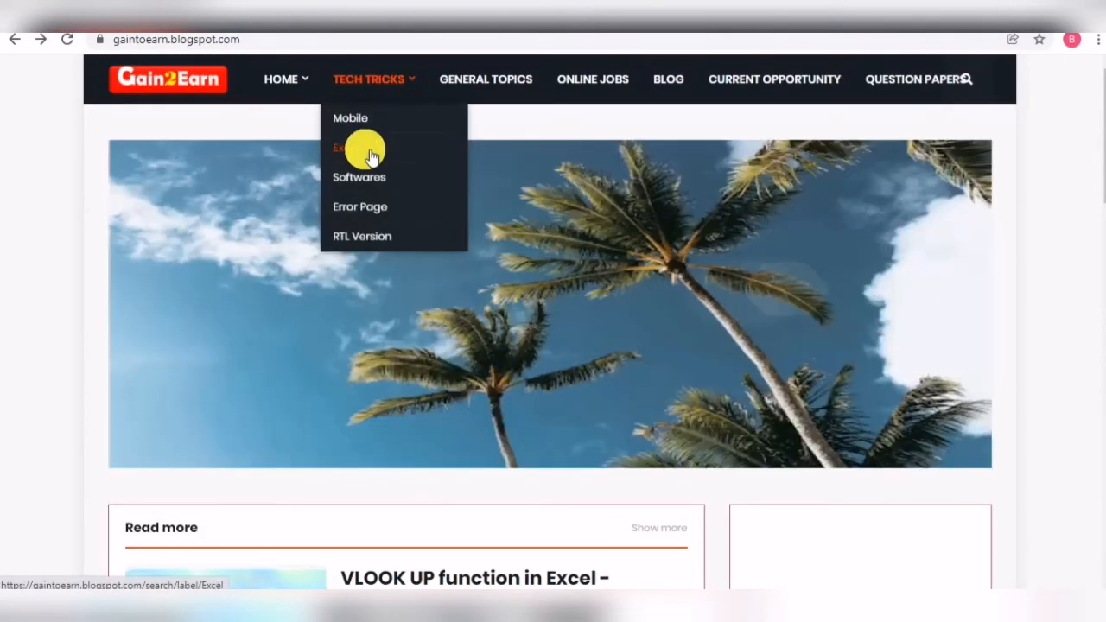
click(368, 152)
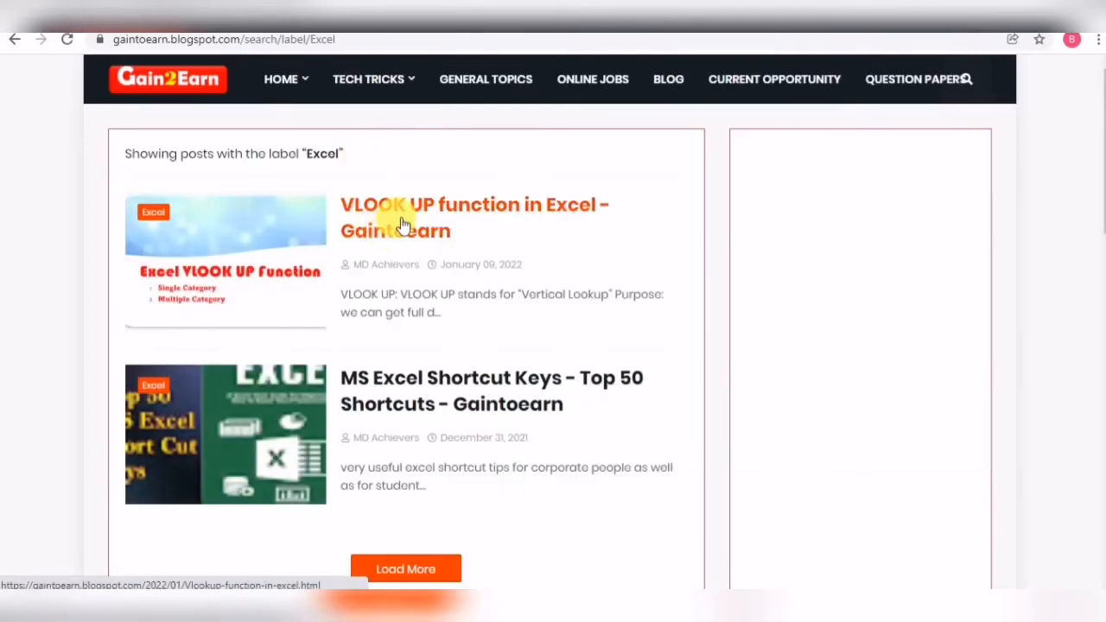
click(402, 226)
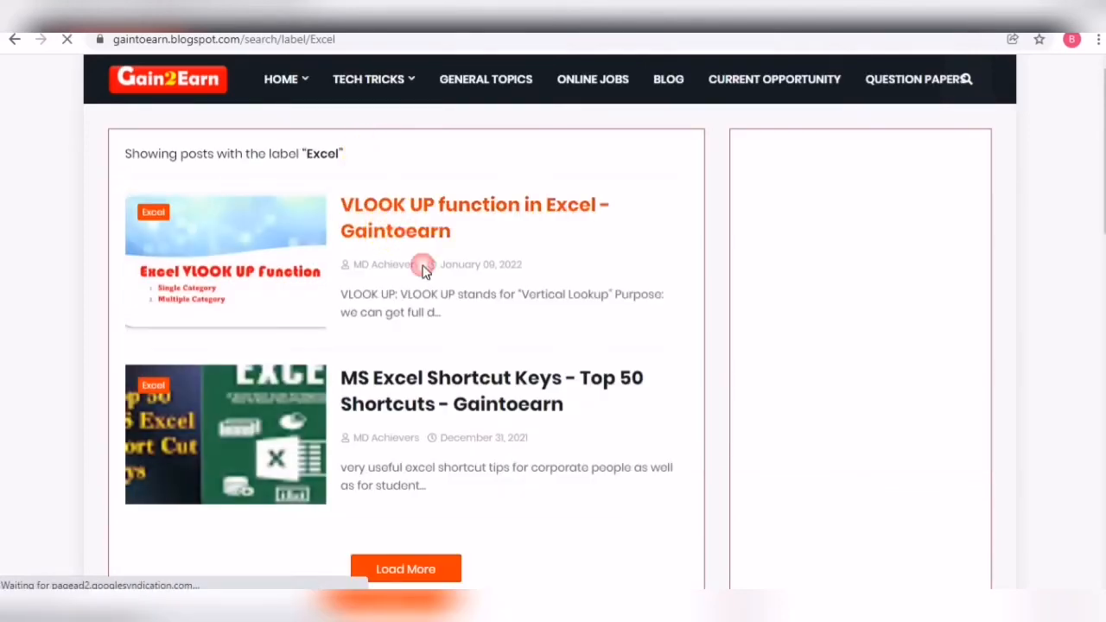
- Read through the VLOOKUP article's single and multiple category examples and its comparison table
scroll(494, 347, down, 8)
scroll(497, 348, down, 3)
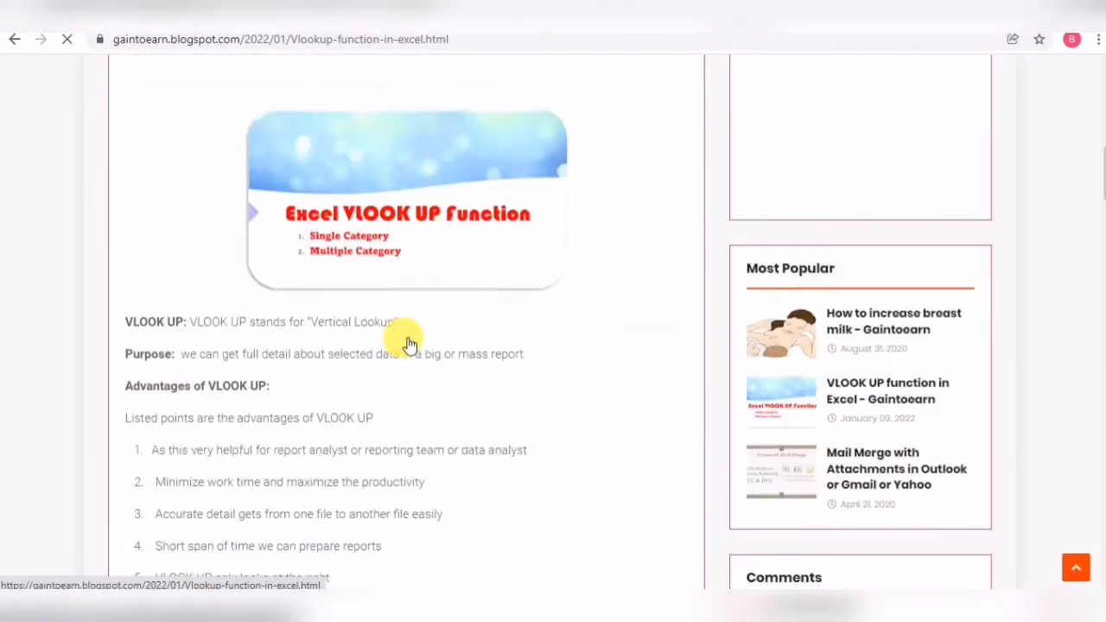
scroll(455, 369, down, 7)
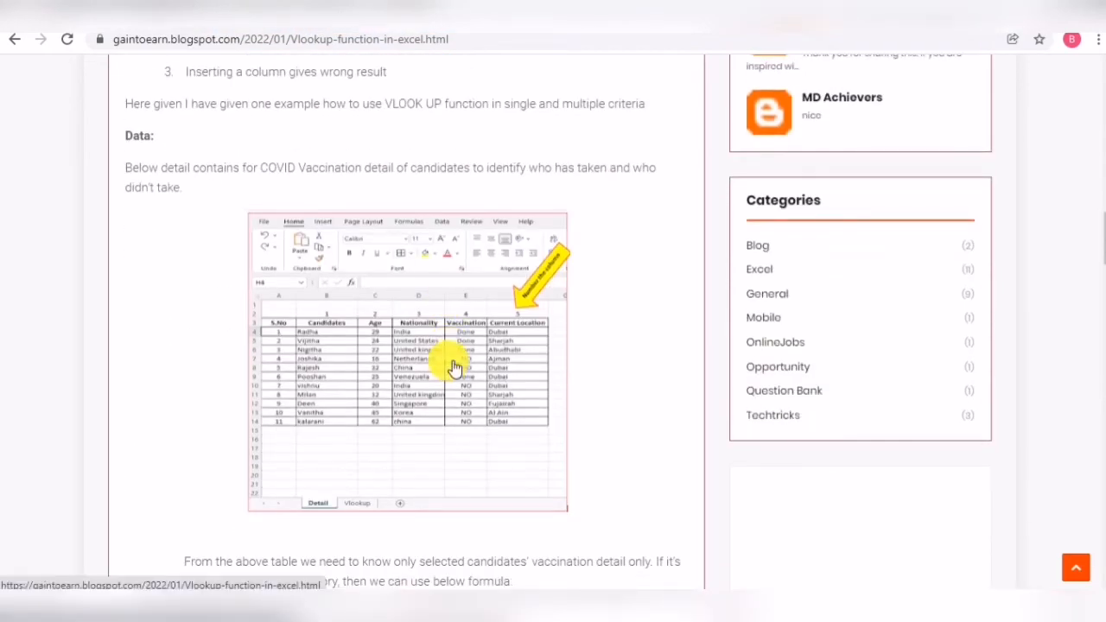
scroll(489, 395, down, 4)
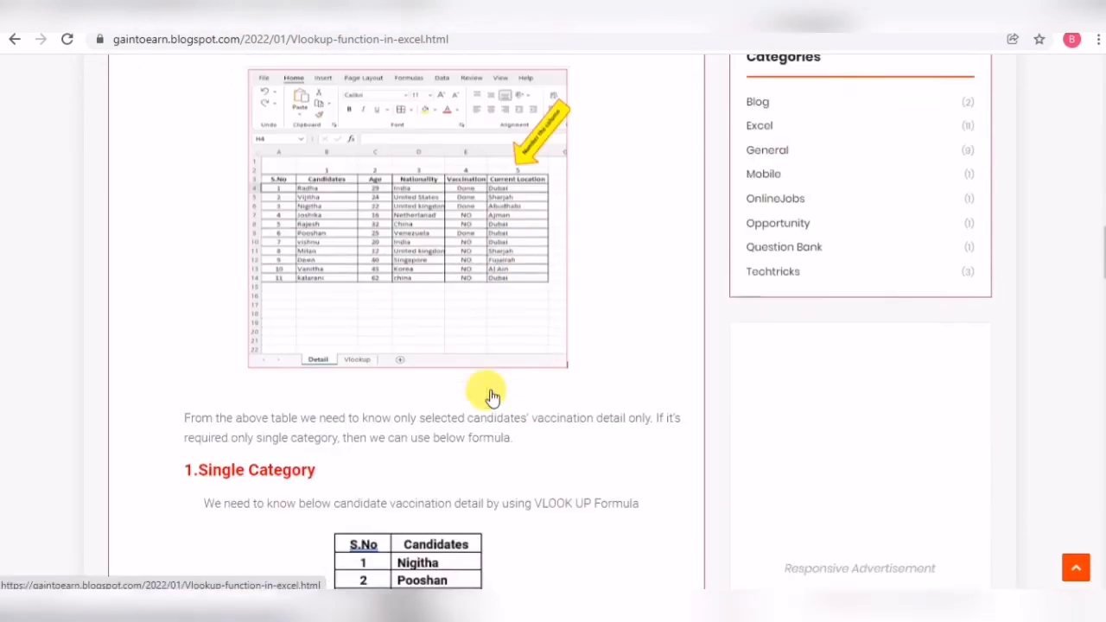
scroll(493, 397, down, 5)
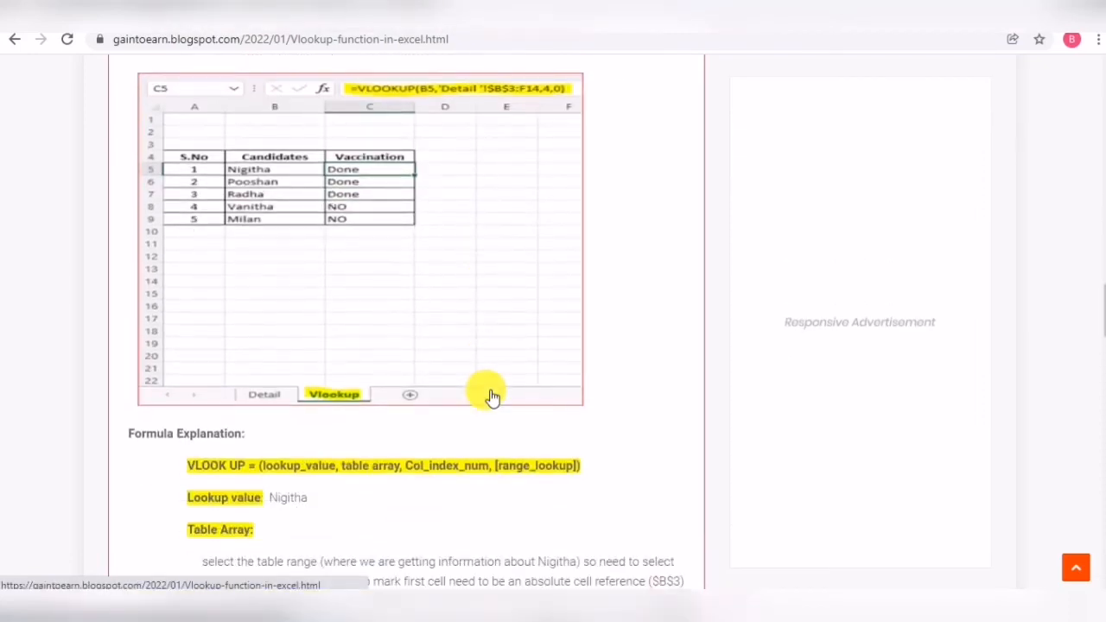
scroll(489, 398, down, 3)
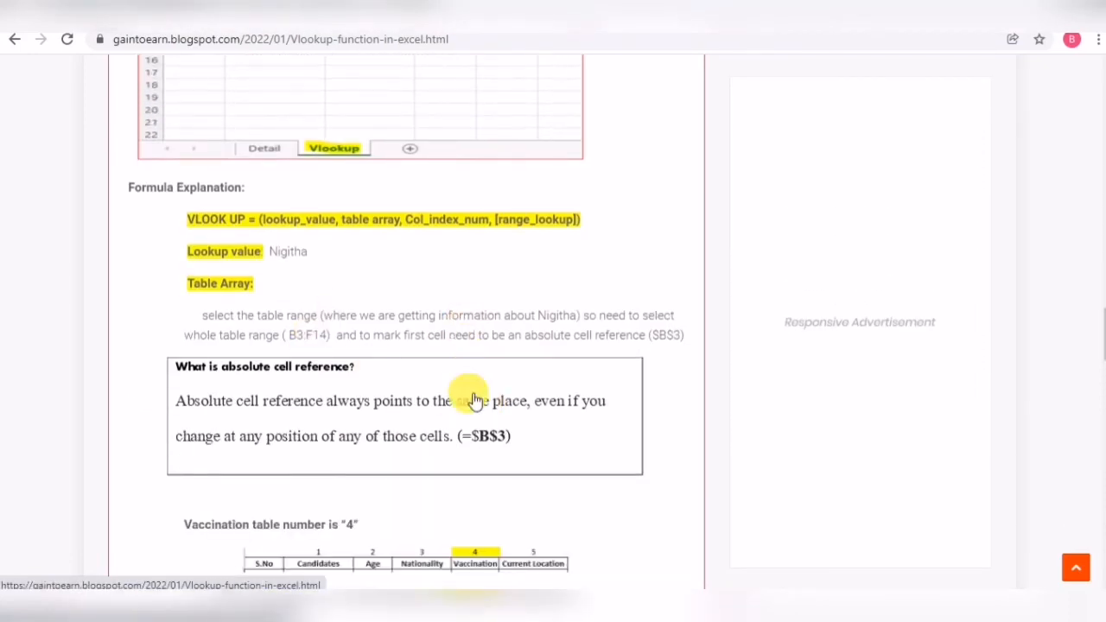
scroll(469, 397, down, 5)
scroll(474, 399, down, 6)
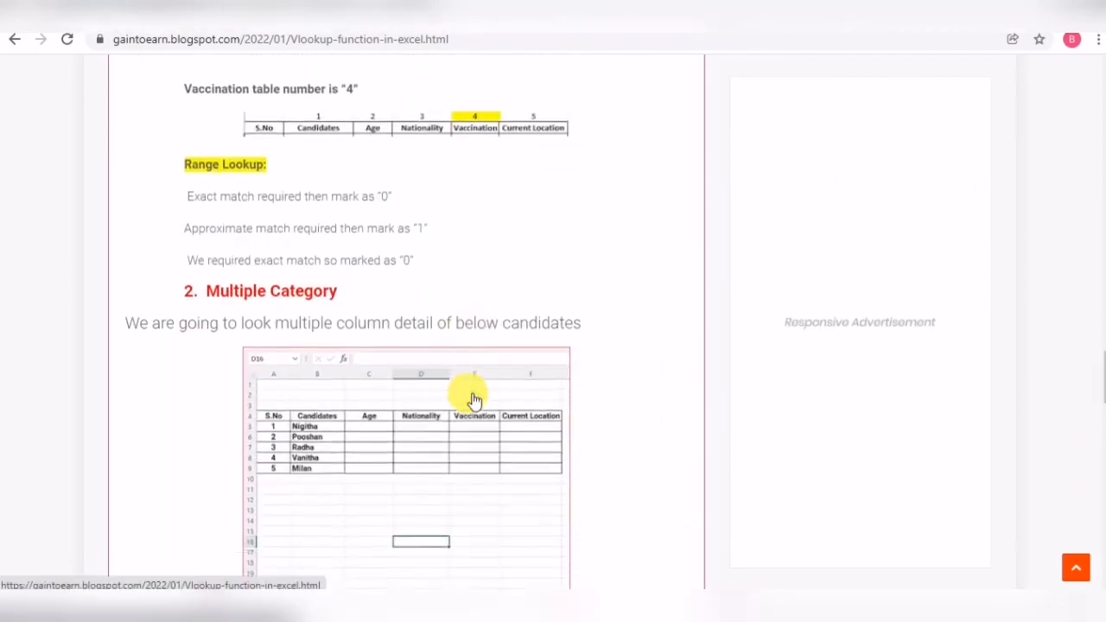
scroll(474, 395, down, 2)
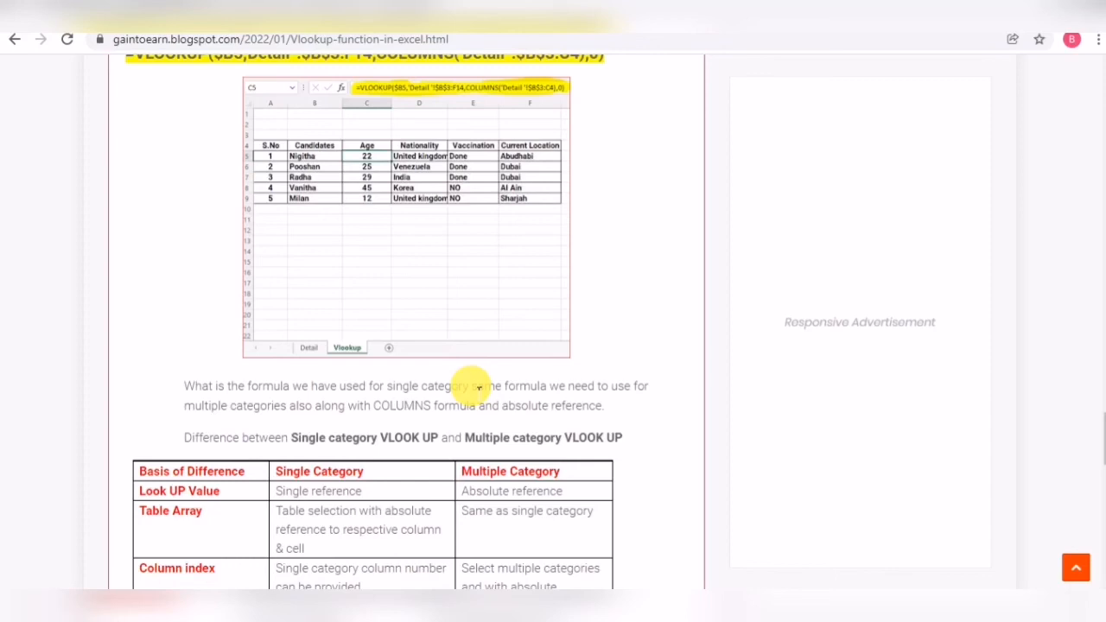
scroll(474, 387, down, 3)
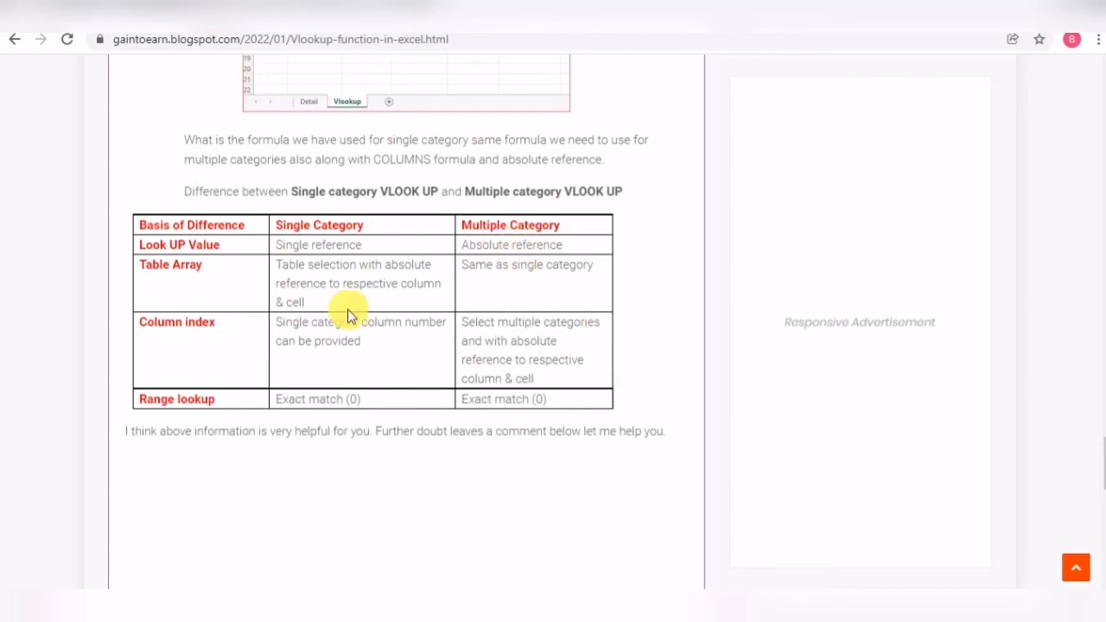
scroll(398, 386, down, 2)
scroll(504, 415, up, 3)
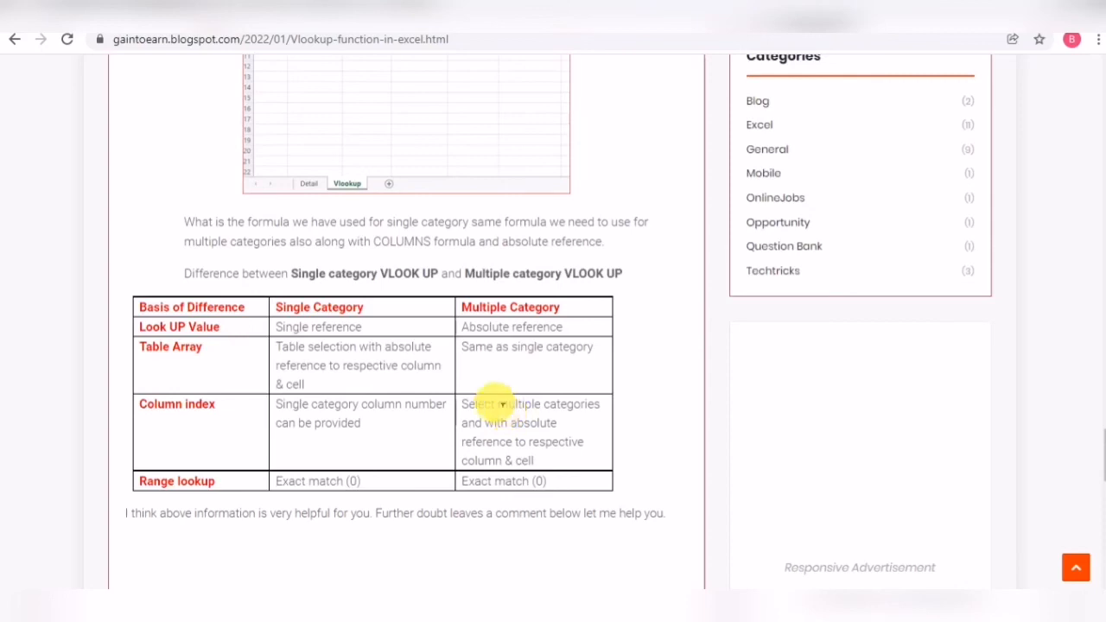
scroll(481, 376, down, 10)
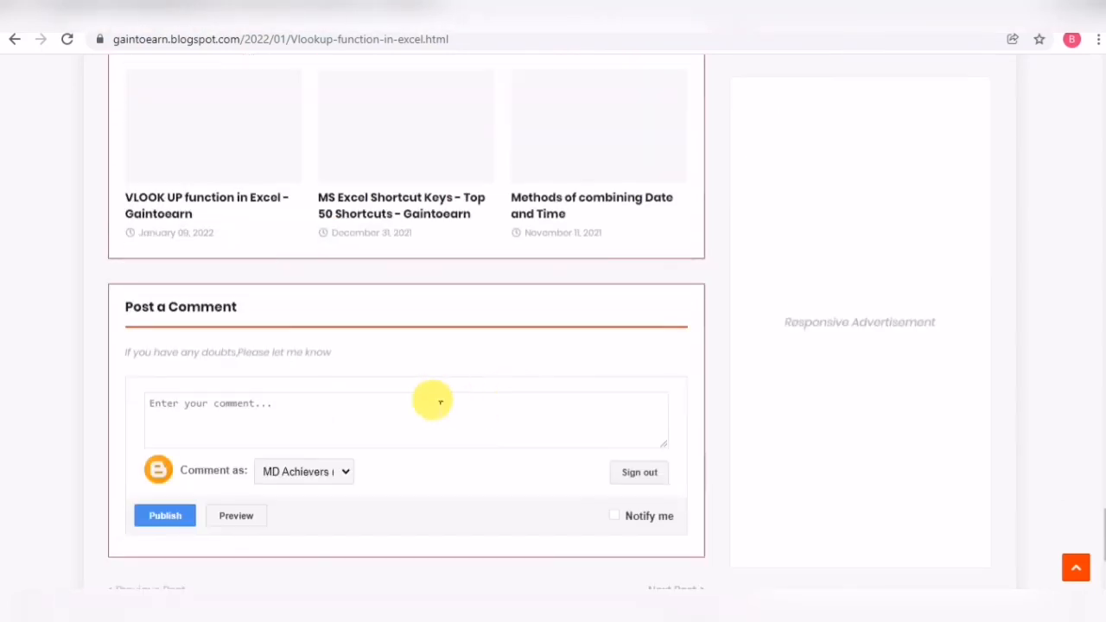